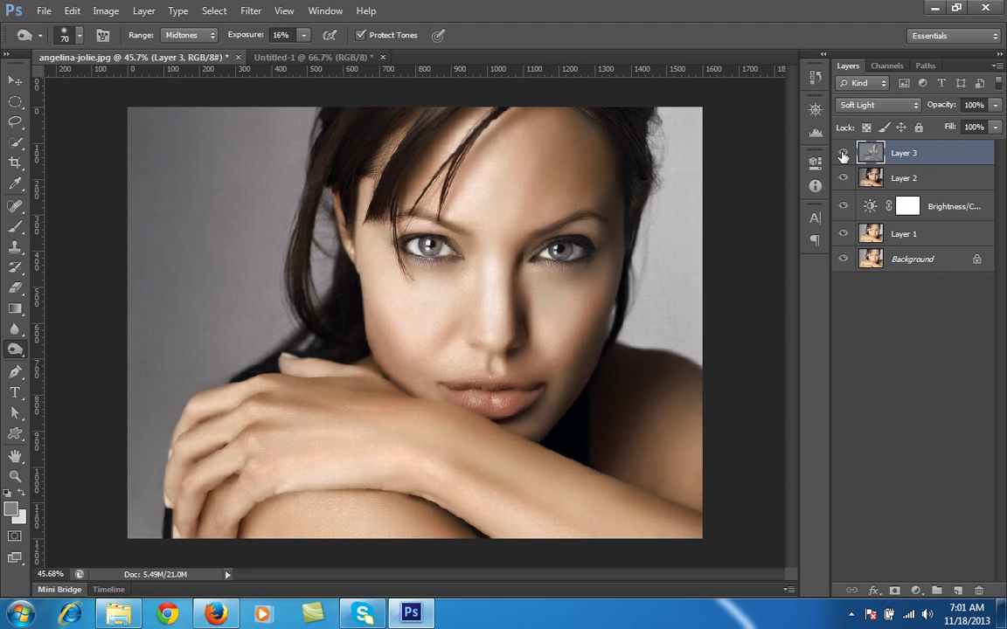
{"action": "left_click", "coordinate": [843, 153]}
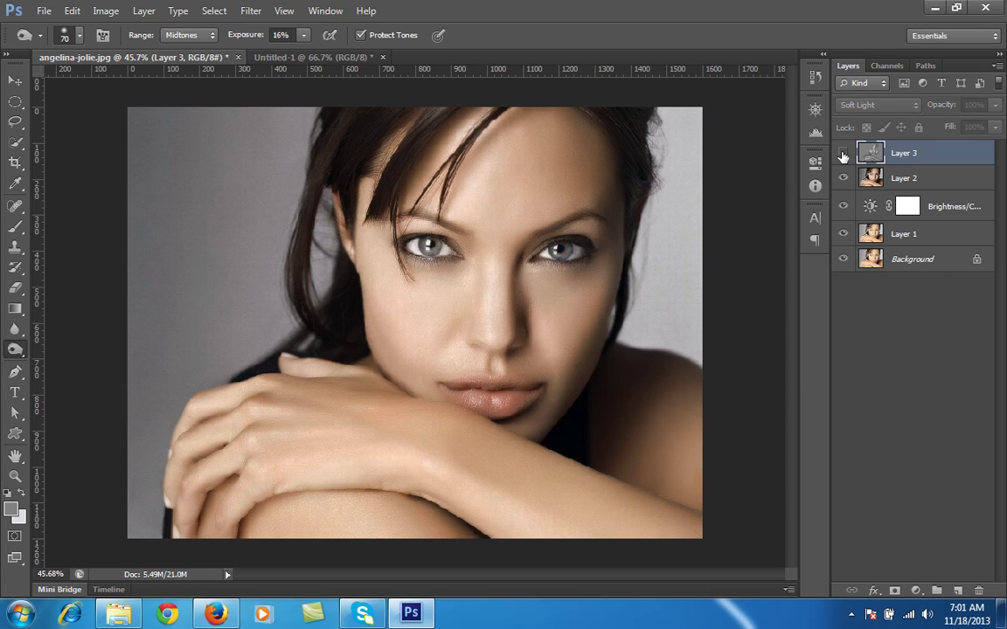
{"action": "left_click", "coordinate": [843, 154]}
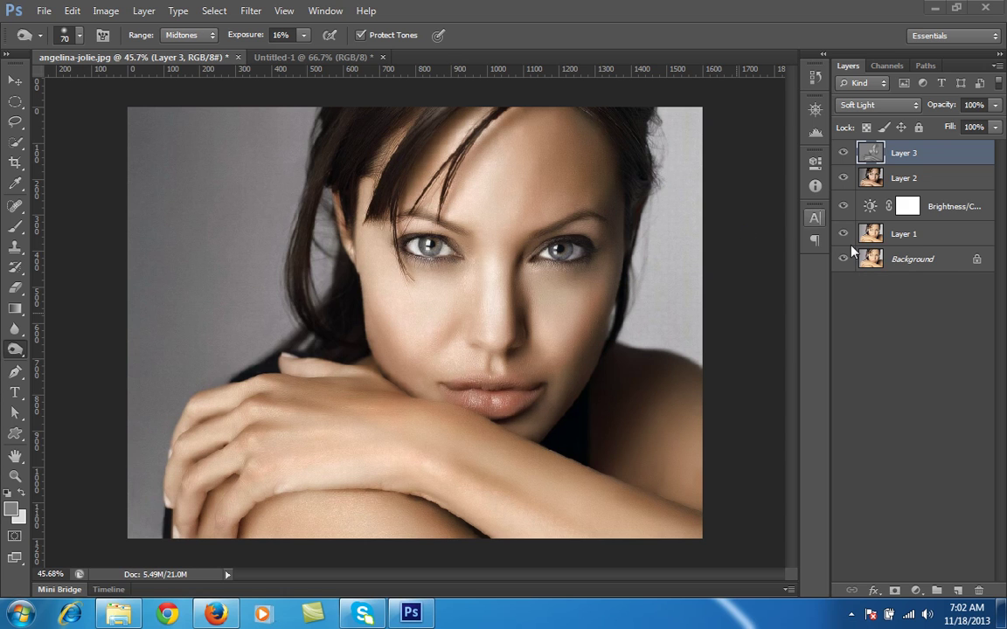
{"action": "left_click", "coordinate": [843, 154]}
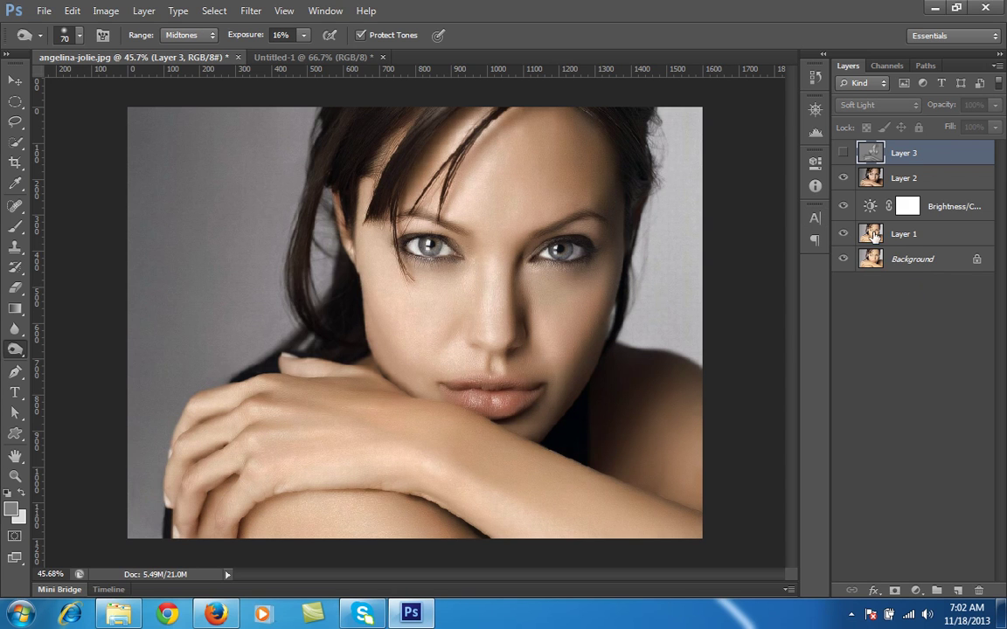
{"action": "left_click", "coordinate": [844, 235]}
{"action": "left_click", "coordinate": [843, 206]}
{"action": "left_click", "coordinate": [844, 177]}
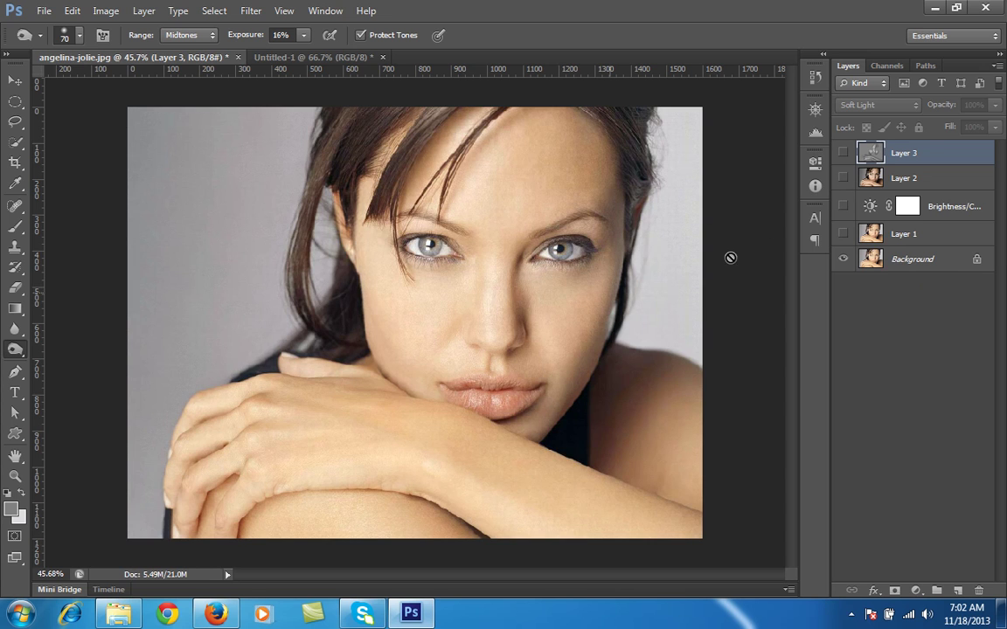
{"action": "left_click", "coordinate": [843, 233]}
{"action": "left_click", "coordinate": [843, 206]}
{"action": "left_click", "coordinate": [843, 178]}
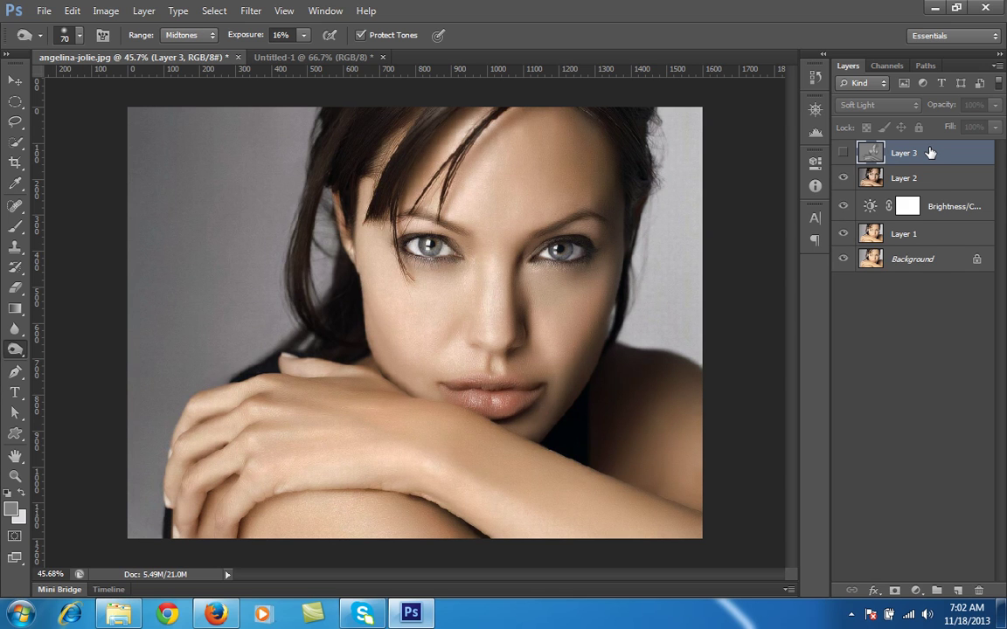
Step: Delete the old Layer 3, add a new empty layer, and set the foreground colour to #808080
{"action": "key", "text": "Delete"}
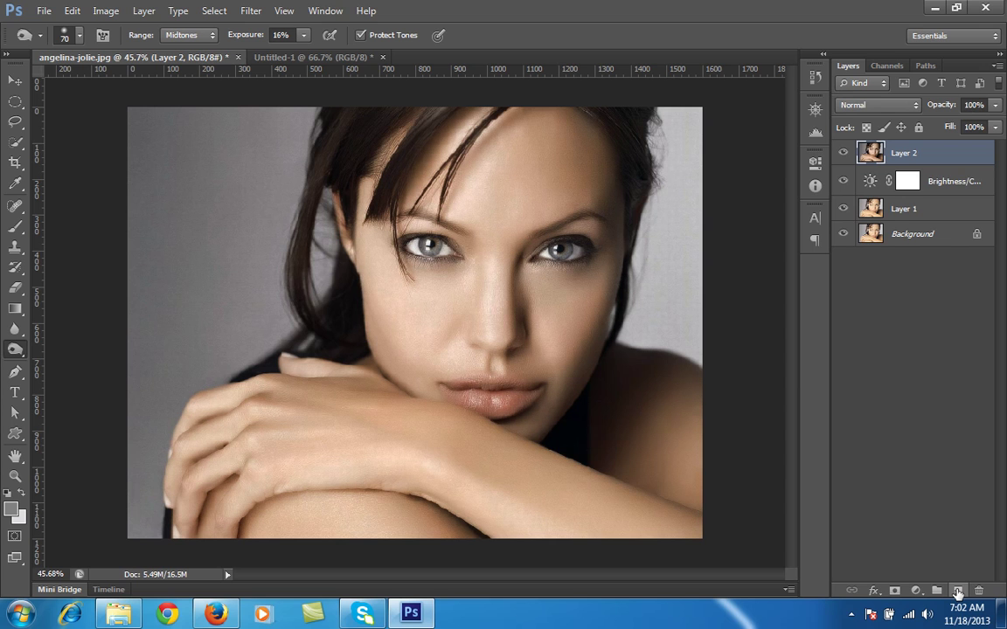
{"action": "left_click", "coordinate": [957, 592]}
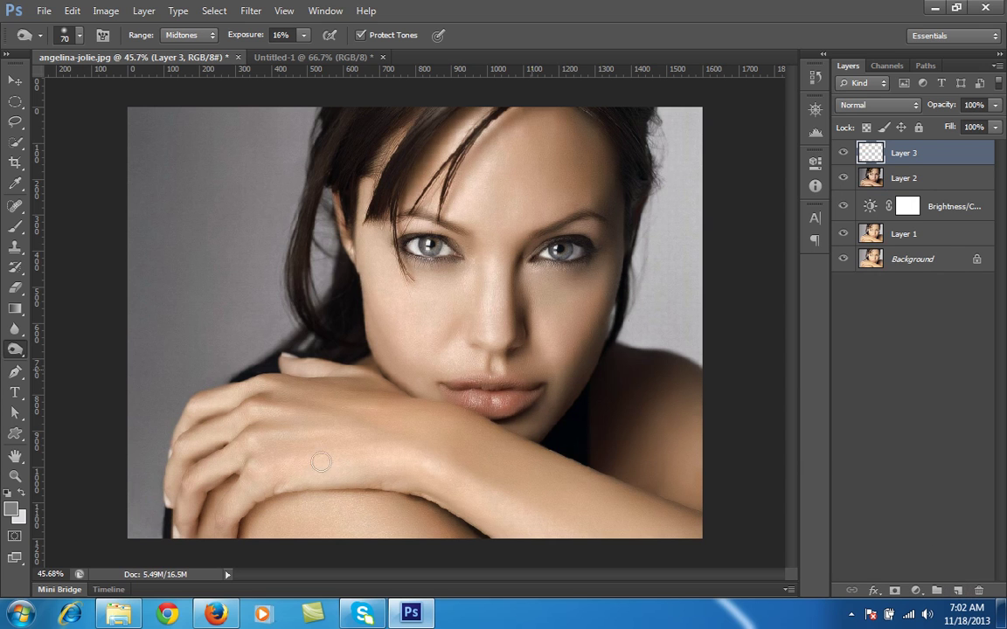
{"action": "left_click", "coordinate": [11, 508]}
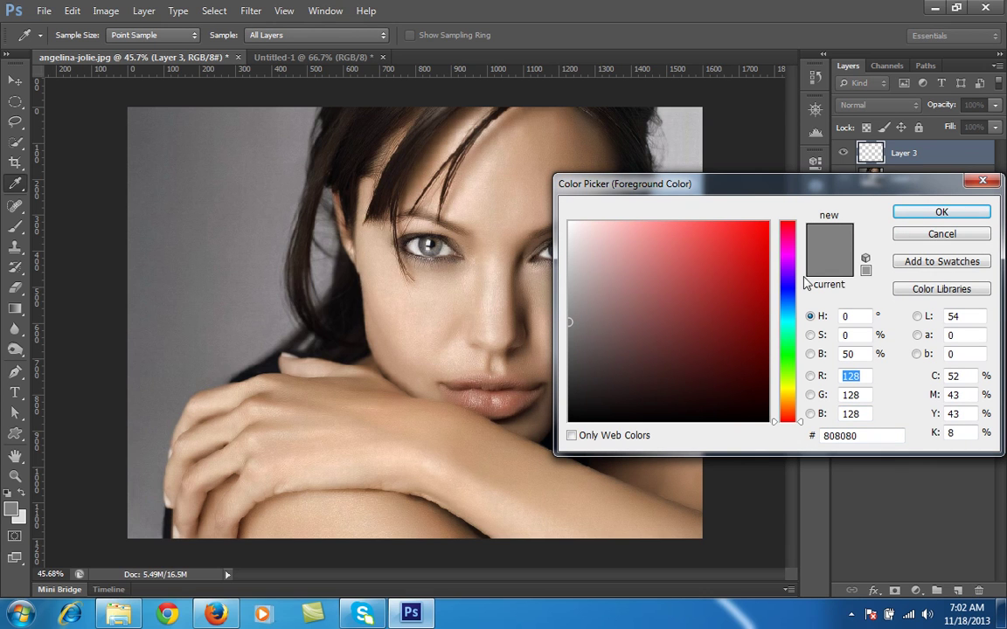
{"action": "left_click", "coordinate": [864, 436]}
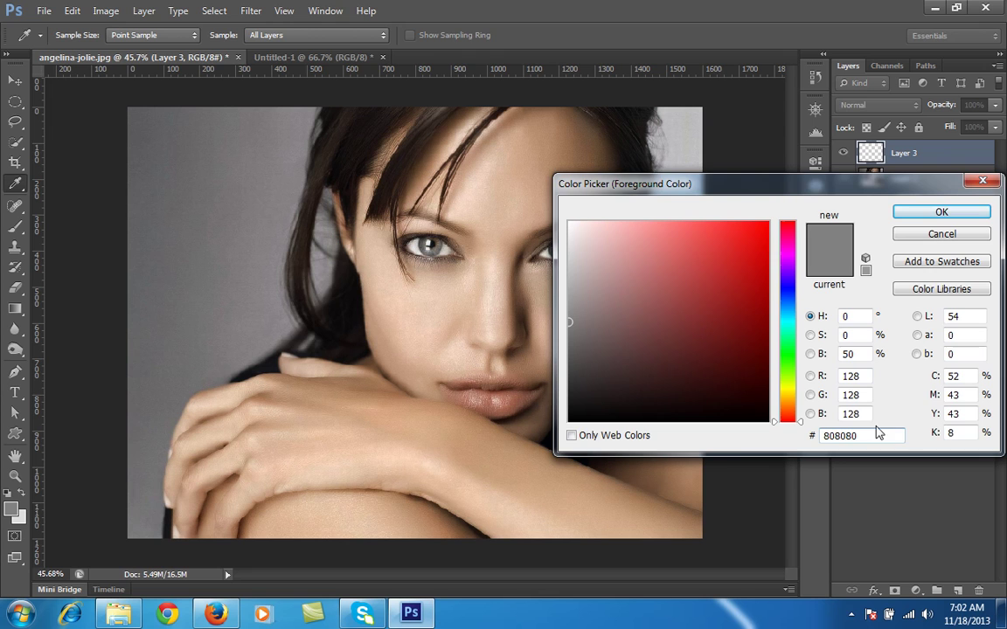
{"action": "left_click", "coordinate": [940, 214]}
Step: Fill the new layer with 808080 mid-gray and set its blend mode to Soft Light
{"action": "key", "text": "o"}
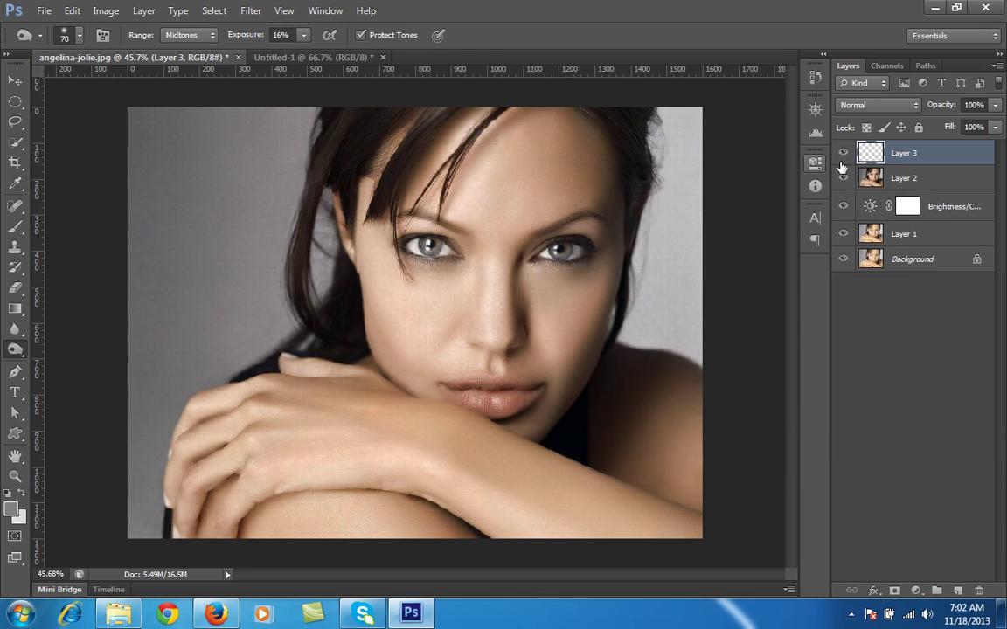
{"action": "key", "text": "alt+BackSpace"}
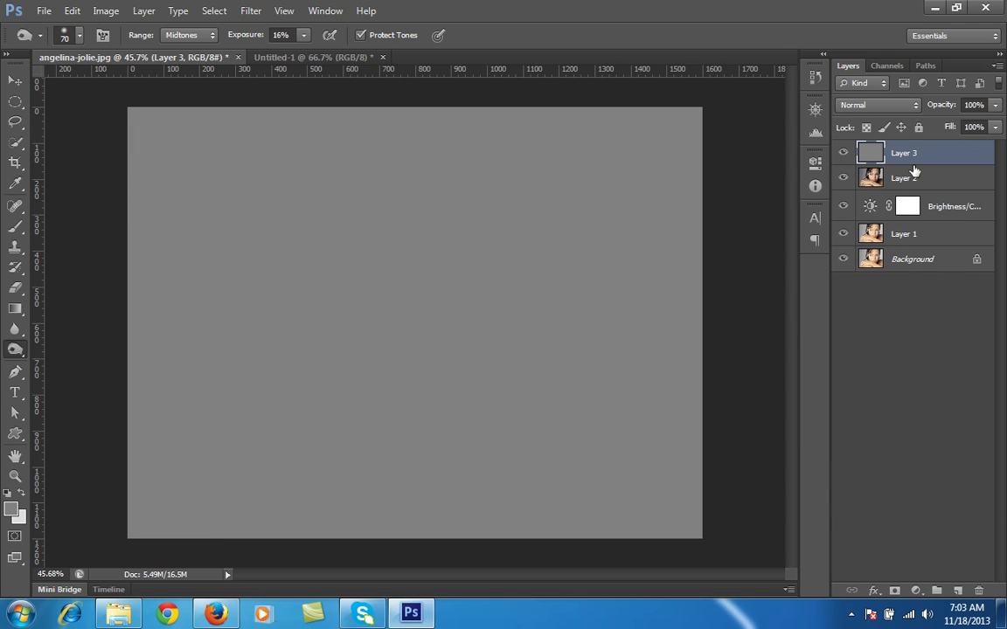
{"action": "left_click", "coordinate": [910, 105]}
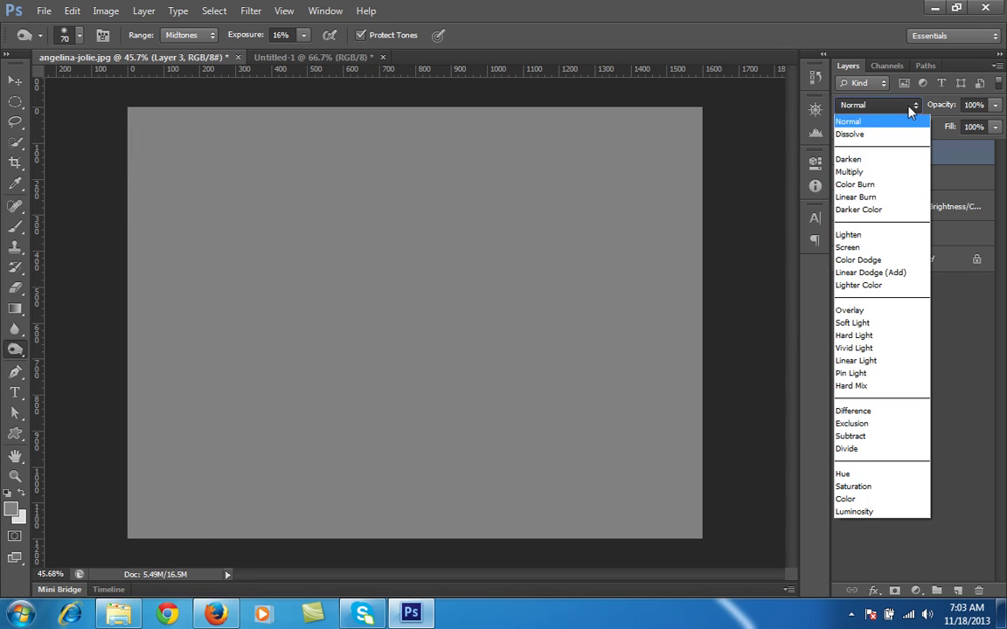
{"action": "left_click", "coordinate": [857, 323]}
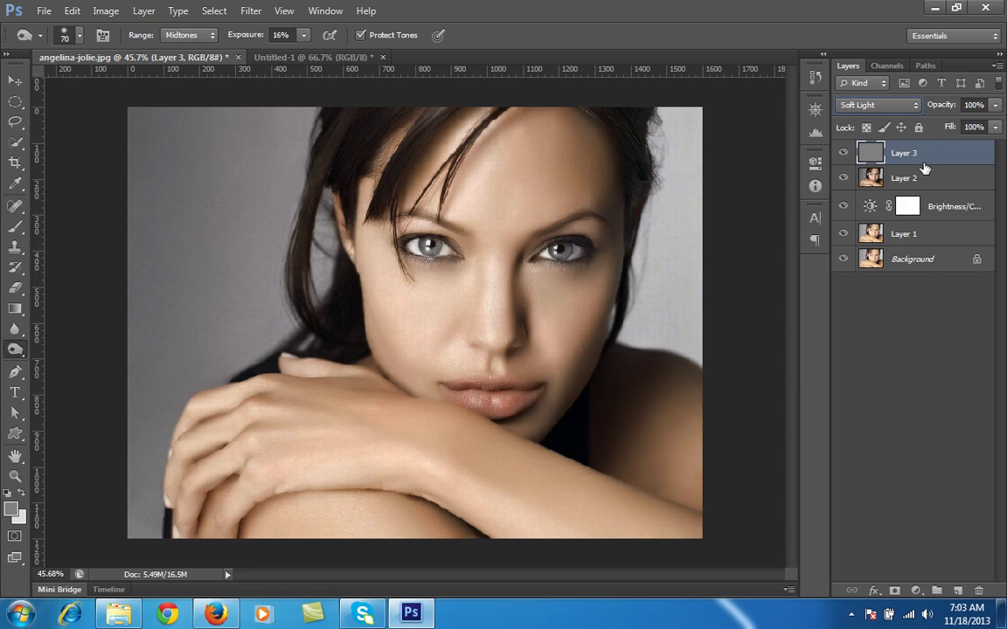
Step: Make Layer 3 active, pick the Burn tool, and keep Range at Midtones with 16% exposure
{"action": "left_click", "coordinate": [874, 409]}
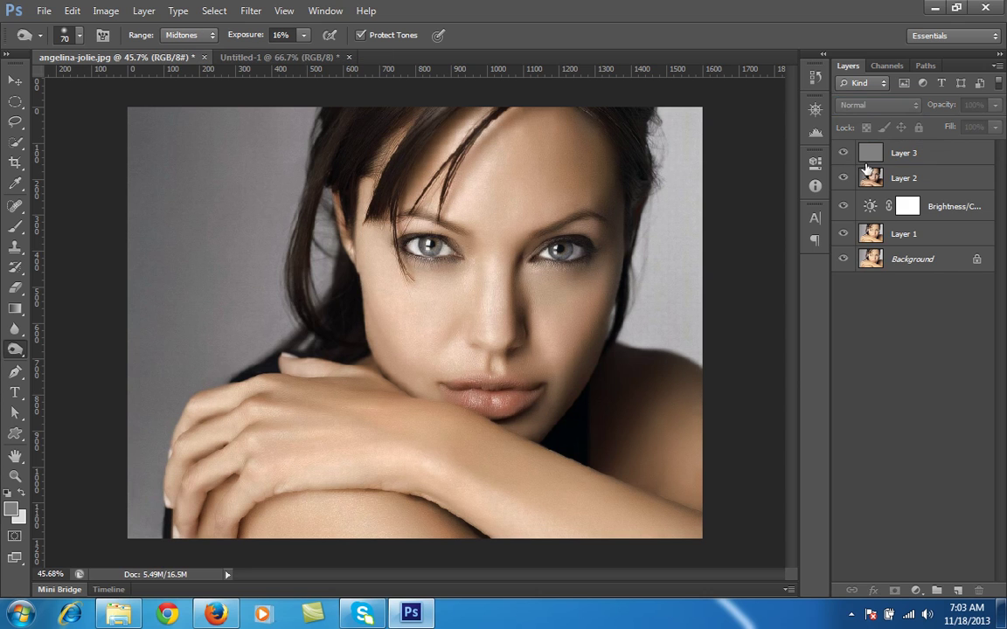
{"action": "left_click", "coordinate": [867, 156]}
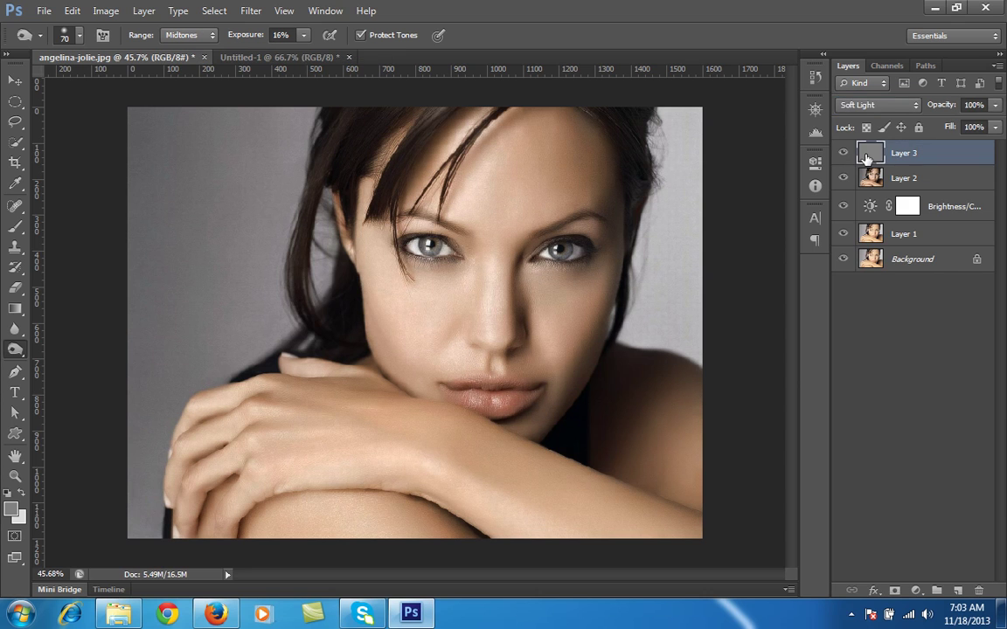
{"action": "right_click", "coordinate": [18, 351]}
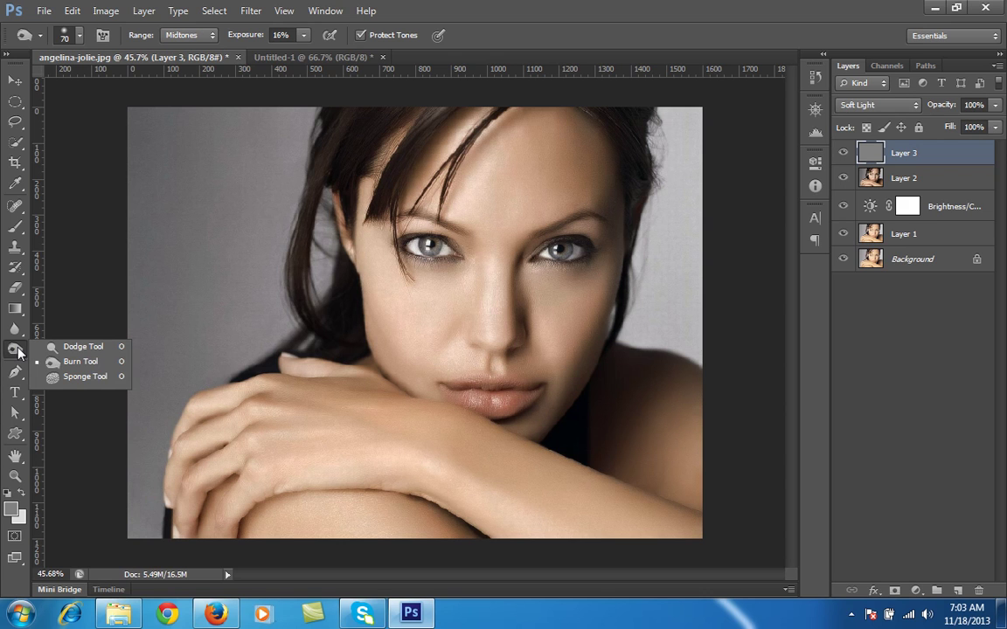
{"action": "left_click", "coordinate": [77, 362]}
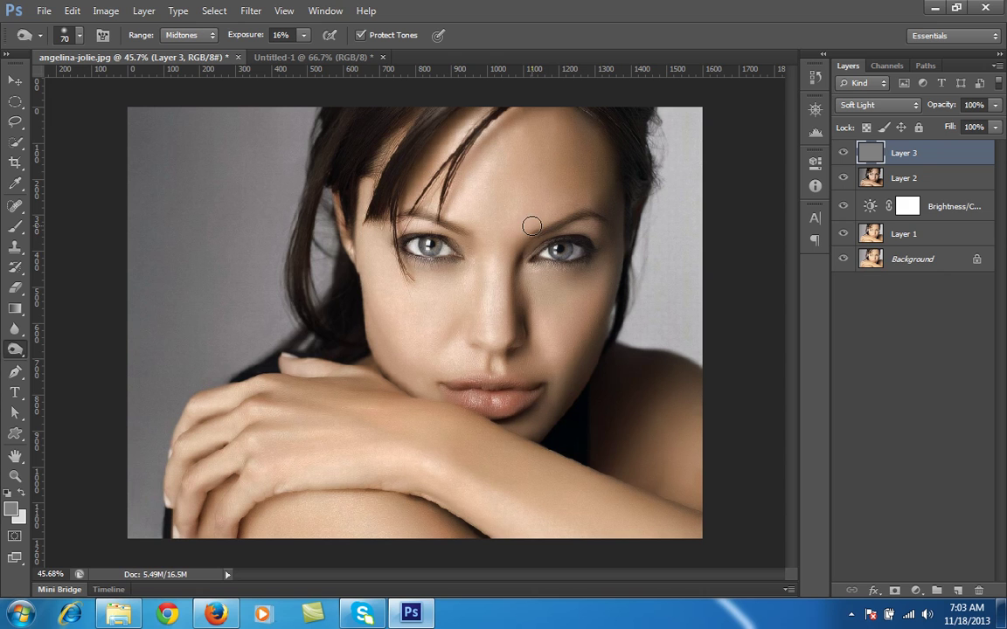
{"action": "left_click_drag", "start_coordinate": [14, 348], "coordinate": [75, 361]}
{"action": "left_click", "coordinate": [196, 42]}
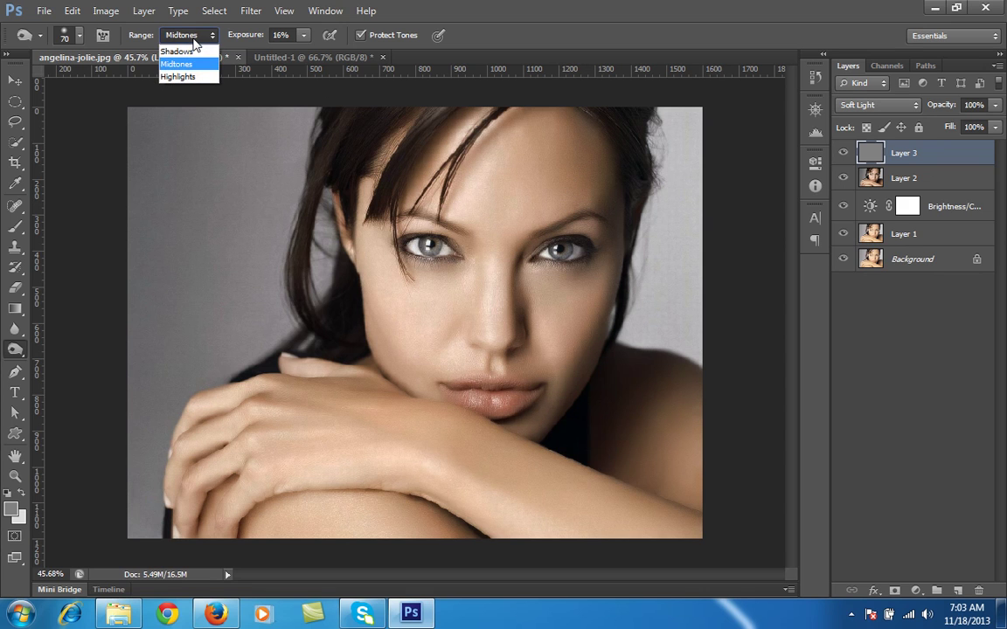
{"action": "left_click", "coordinate": [187, 68]}
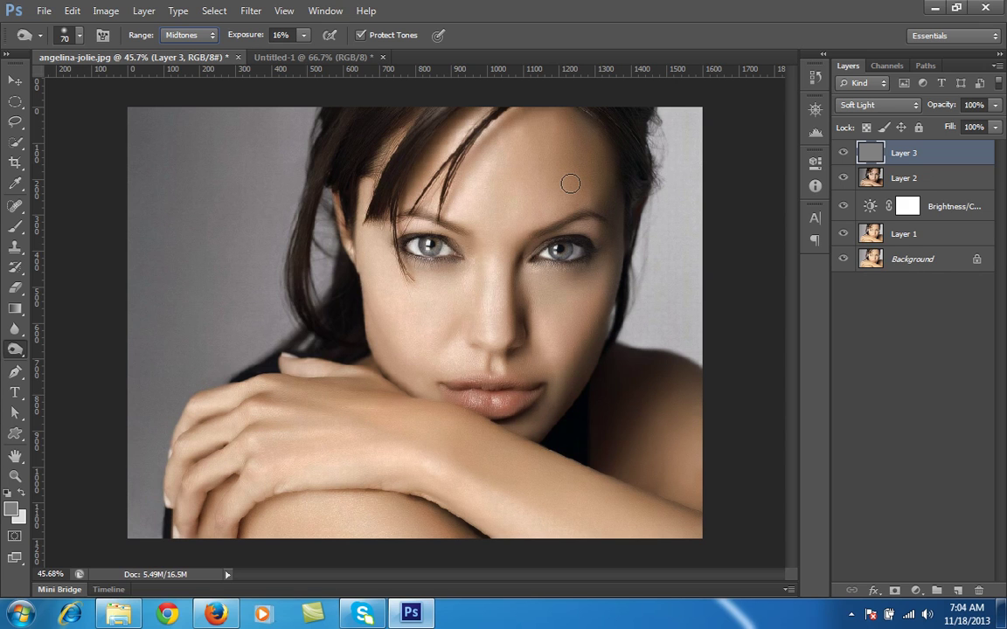
Step: Dodge the forehead and face on Layer 3, resizing the brush between 80 and 100 pixels
{"action": "key", "text": "bracketright"}
{"action": "key", "text": "bracketright"}
{"action": "mouse_move", "coordinate": [567, 118]}
{"action": "left_mouse_down"}
{"action": "mouse_move", "coordinate": [549, 201]}
{"action": "mouse_move", "coordinate": [585, 143]}
{"action": "mouse_move", "coordinate": [572, 202]}
{"action": "mouse_move", "coordinate": [581, 201]}
{"action": "mouse_move", "coordinate": [544, 178]}
{"action": "mouse_move", "coordinate": [546, 129]}
{"action": "mouse_move", "coordinate": [516, 214]}
{"action": "mouse_move", "coordinate": [541, 132]}
{"action": "mouse_move", "coordinate": [554, 162]}
{"action": "mouse_move", "coordinate": [552, 208]}
{"action": "mouse_move", "coordinate": [539, 142]}
{"action": "mouse_move", "coordinate": [493, 236]}
{"action": "mouse_move", "coordinate": [582, 138]}
{"action": "mouse_move", "coordinate": [588, 202]}
{"action": "mouse_move", "coordinate": [583, 186]}
{"action": "mouse_move", "coordinate": [511, 269]}
{"action": "mouse_move", "coordinate": [517, 252]}
{"action": "mouse_move", "coordinate": [515, 340]}
{"action": "mouse_move", "coordinate": [522, 304]}
{"action": "mouse_move", "coordinate": [515, 331]}
{"action": "mouse_move", "coordinate": [499, 338]}
{"action": "mouse_move", "coordinate": [515, 287]}
{"action": "mouse_move", "coordinate": [444, 348]}
{"action": "mouse_move", "coordinate": [452, 331]}
{"action": "mouse_move", "coordinate": [440, 332]}
{"action": "mouse_move", "coordinate": [447, 326]}
{"action": "mouse_move", "coordinate": [418, 365]}
{"action": "mouse_move", "coordinate": [445, 335]}
{"action": "mouse_move", "coordinate": [446, 347]}
{"action": "mouse_move", "coordinate": [420, 365]}
{"action": "mouse_move", "coordinate": [387, 341]}
{"action": "mouse_move", "coordinate": [428, 393]}
{"action": "mouse_move", "coordinate": [373, 335]}
{"action": "mouse_move", "coordinate": [362, 305]}
{"action": "mouse_move", "coordinate": [374, 347]}
{"action": "mouse_move", "coordinate": [362, 302]}
{"action": "mouse_move", "coordinate": [392, 383]}
{"action": "mouse_move", "coordinate": [362, 304]}
{"action": "mouse_move", "coordinate": [391, 366]}
{"action": "mouse_move", "coordinate": [374, 369]}
{"action": "mouse_move", "coordinate": [400, 390]}
{"action": "mouse_move", "coordinate": [302, 391]}
{"action": "mouse_move", "coordinate": [392, 394]}
{"action": "mouse_move", "coordinate": [312, 390]}
{"action": "mouse_move", "coordinate": [213, 424]}
{"action": "mouse_move", "coordinate": [279, 428]}
{"action": "mouse_move", "coordinate": [227, 456]}
{"action": "mouse_move", "coordinate": [263, 425]}
{"action": "mouse_move", "coordinate": [269, 459]}
{"action": "mouse_move", "coordinate": [229, 476]}
{"action": "mouse_move", "coordinate": [288, 436]}
{"action": "mouse_move", "coordinate": [621, 400]}
{"action": "mouse_move", "coordinate": [526, 341]}
{"action": "mouse_move", "coordinate": [523, 371]}
{"action": "left_mouse_up"}
{"action": "key", "text": "bracketleft"}
{"action": "key", "text": "bracketleft"}
{"action": "key", "text": "bracketleft"}
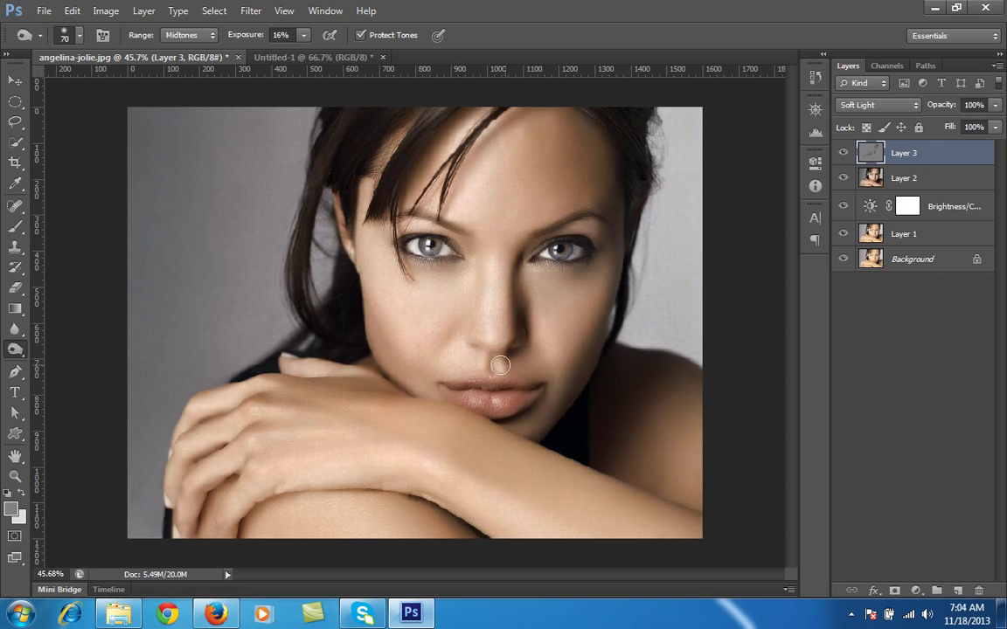
Step: Dodge the forearm and nose on Layer 3 using brush sizes from 50 to 90 pixels
{"action": "key", "text": "bracketleft"}
{"action": "key", "text": "bracketleft"}
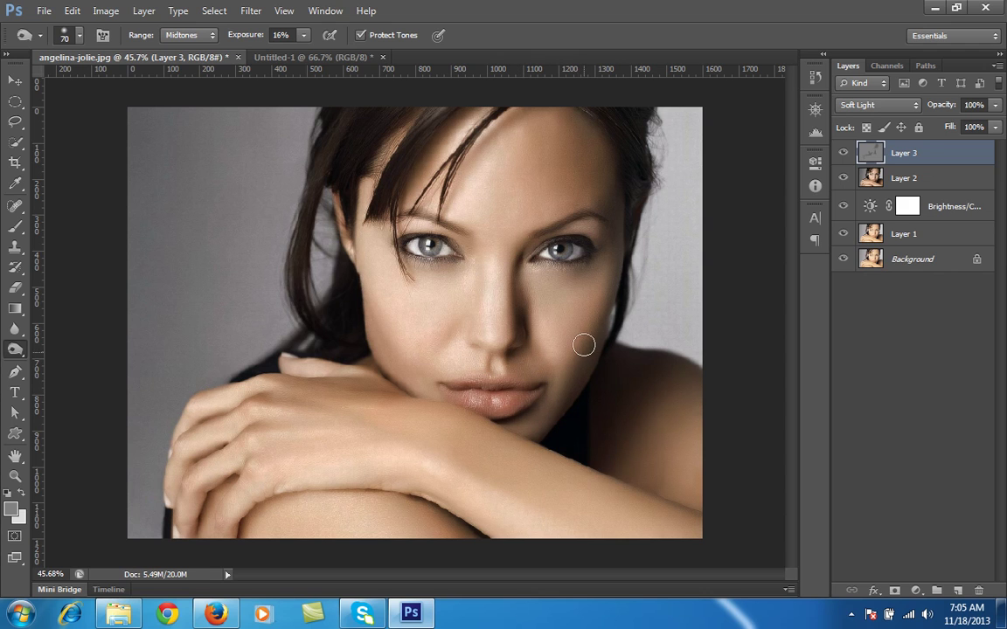
{"action": "key", "text": "bracketright"}
{"action": "key", "text": "bracketright"}
{"action": "key", "text": "bracketright"}
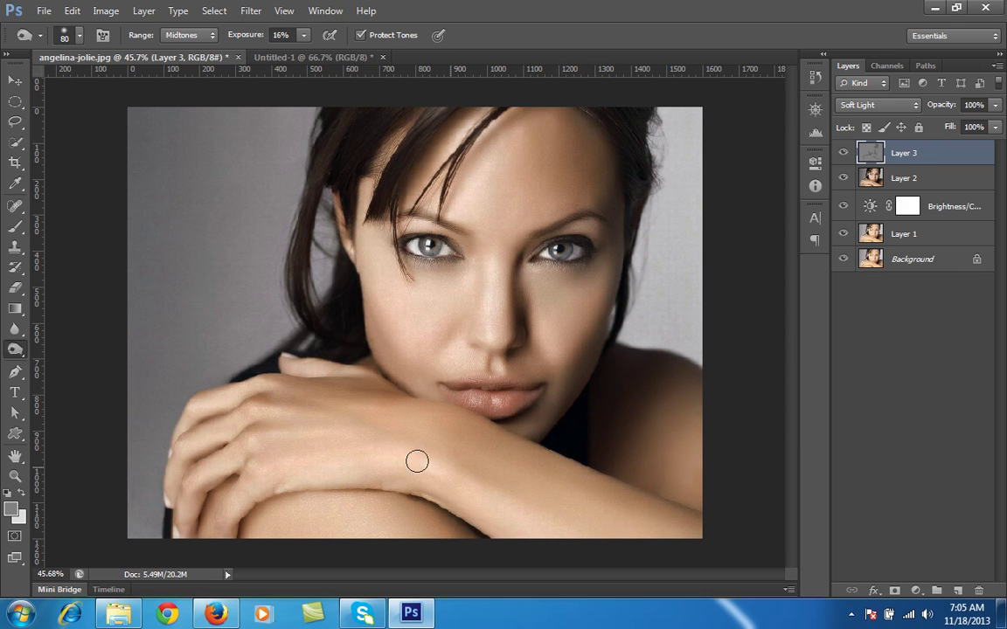
{"action": "mouse_move", "coordinate": [493, 497]}
{"action": "left_mouse_down"}
{"action": "mouse_move", "coordinate": [563, 533]}
{"action": "mouse_move", "coordinate": [449, 486]}
{"action": "mouse_move", "coordinate": [593, 544]}
{"action": "mouse_move", "coordinate": [578, 425]}
{"action": "left_mouse_up"}
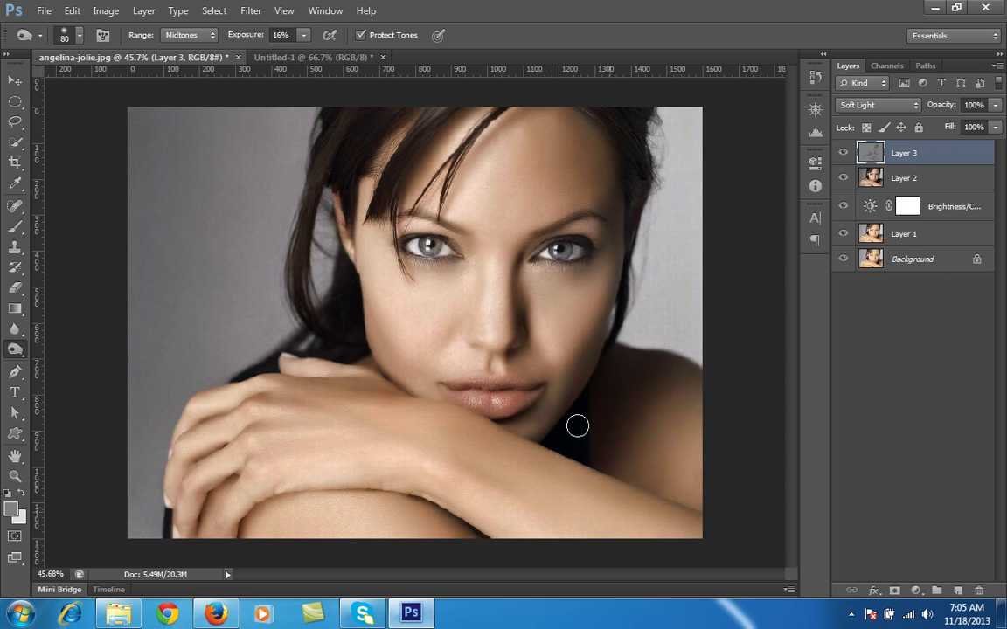
{"action": "key", "text": "bracketright"}
{"action": "key", "text": "bracketright"}
{"action": "key", "text": "bracketright"}
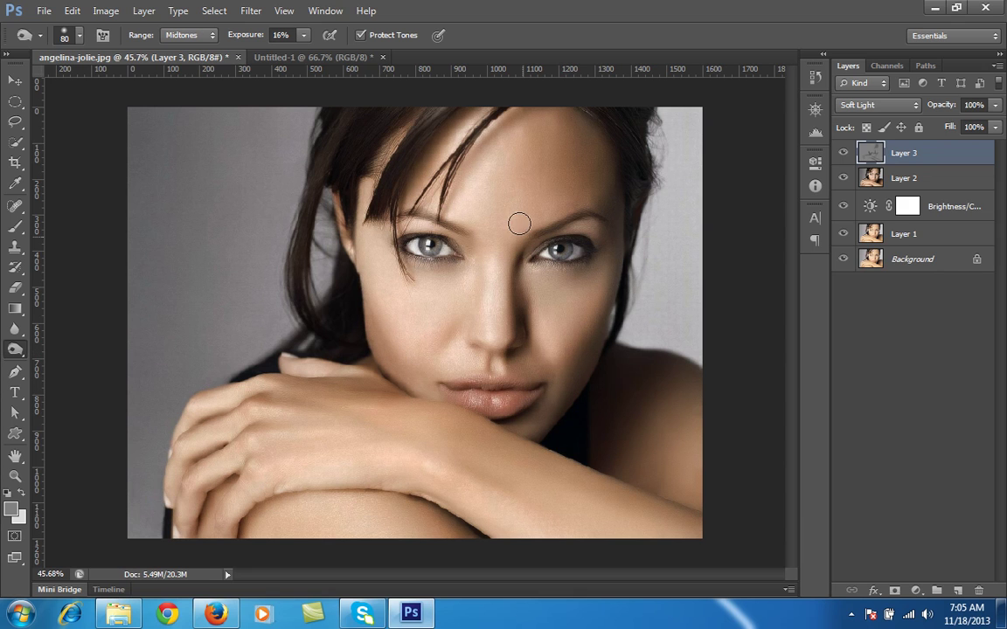
Step: Toggle Layer 3's visibility to compare the shading before and after
{"action": "left_click", "coordinate": [843, 153]}
{"action": "left_click", "coordinate": [842, 154]}
{"action": "left_click", "coordinate": [844, 154]}
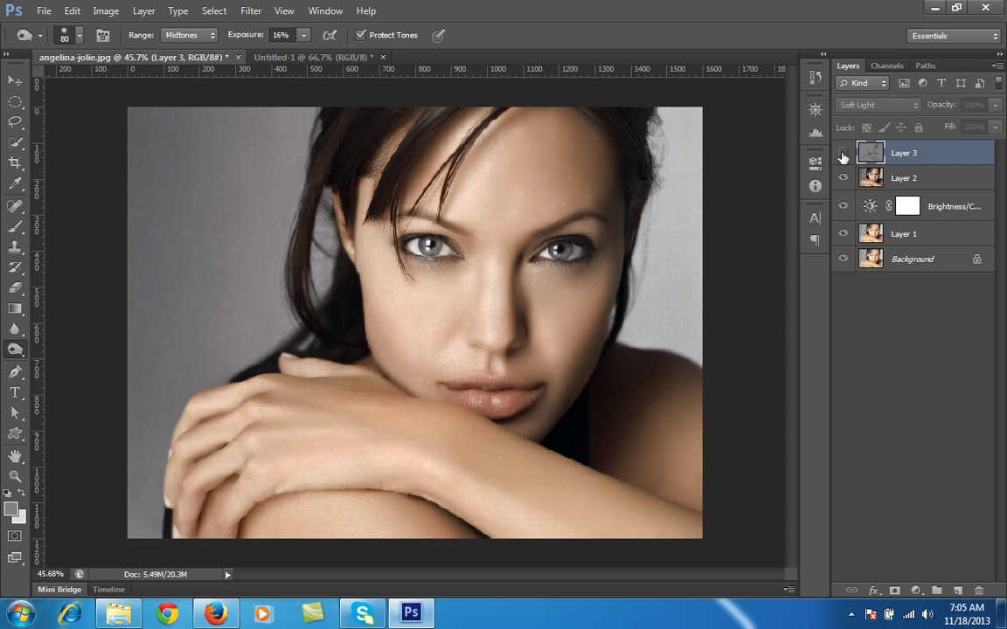
{"action": "left_click", "coordinate": [843, 154]}
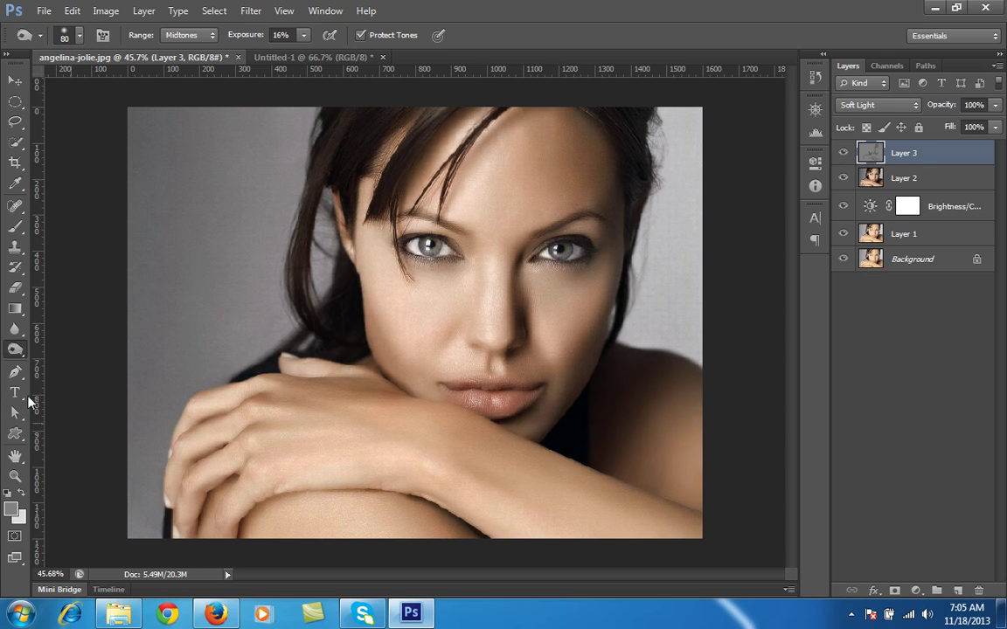
Step: Switch to the Dodge tool at 100 pixels, lighten the left cheek, and keep Range on Highlights
{"action": "left_click", "coordinate": [15, 351]}
{"action": "left_click", "coordinate": [83, 348]}
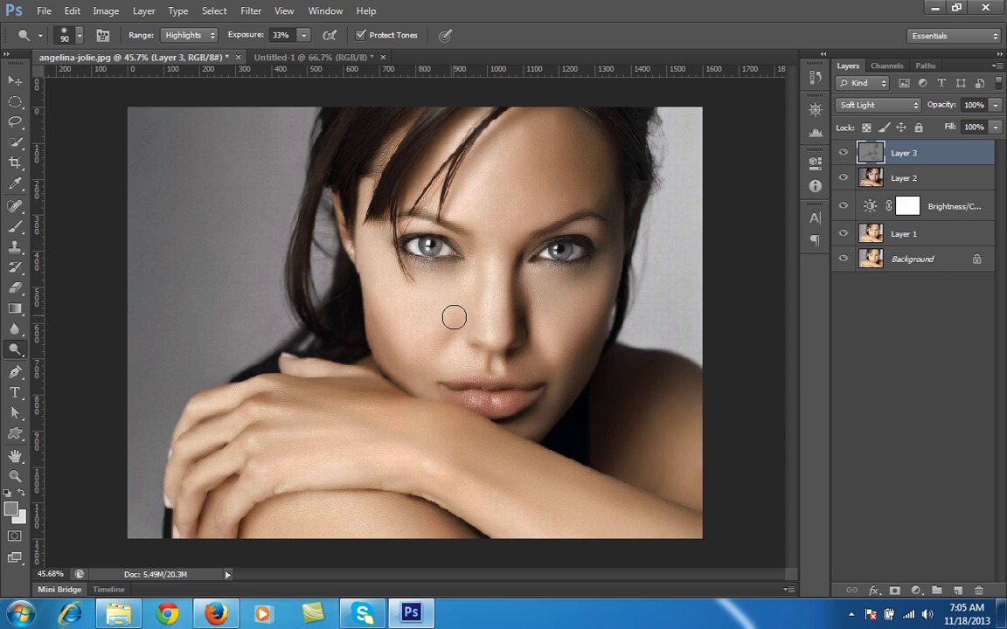
{"action": "key", "text": "bracketright"}
{"action": "mouse_move", "coordinate": [439, 327]}
{"action": "left_mouse_down"}
{"action": "mouse_move", "coordinate": [412, 314]}
{"action": "mouse_move", "coordinate": [431, 322]}
{"action": "mouse_move", "coordinate": [402, 291]}
{"action": "mouse_move", "coordinate": [423, 299]}
{"action": "mouse_move", "coordinate": [388, 268]}
{"action": "mouse_move", "coordinate": [423, 307]}
{"action": "left_mouse_up"}
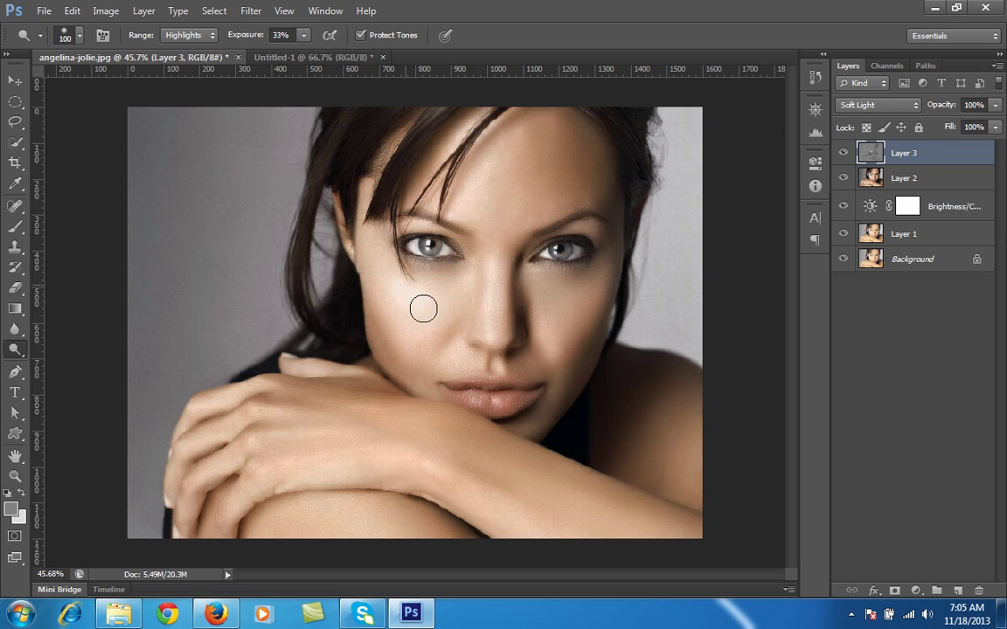
{"action": "left_click", "coordinate": [186, 35]}
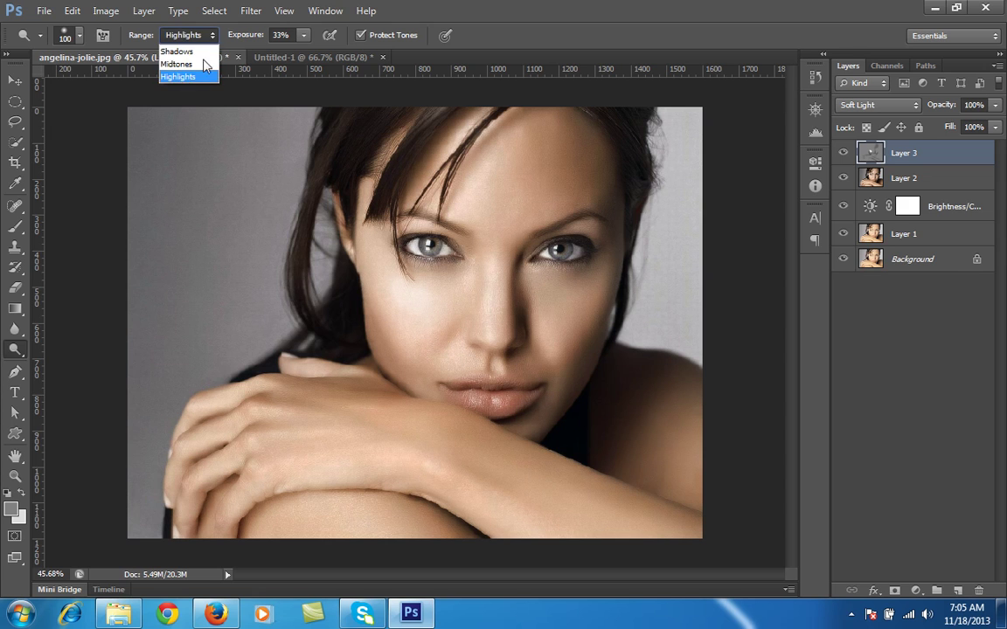
{"action": "left_click", "coordinate": [188, 76]}
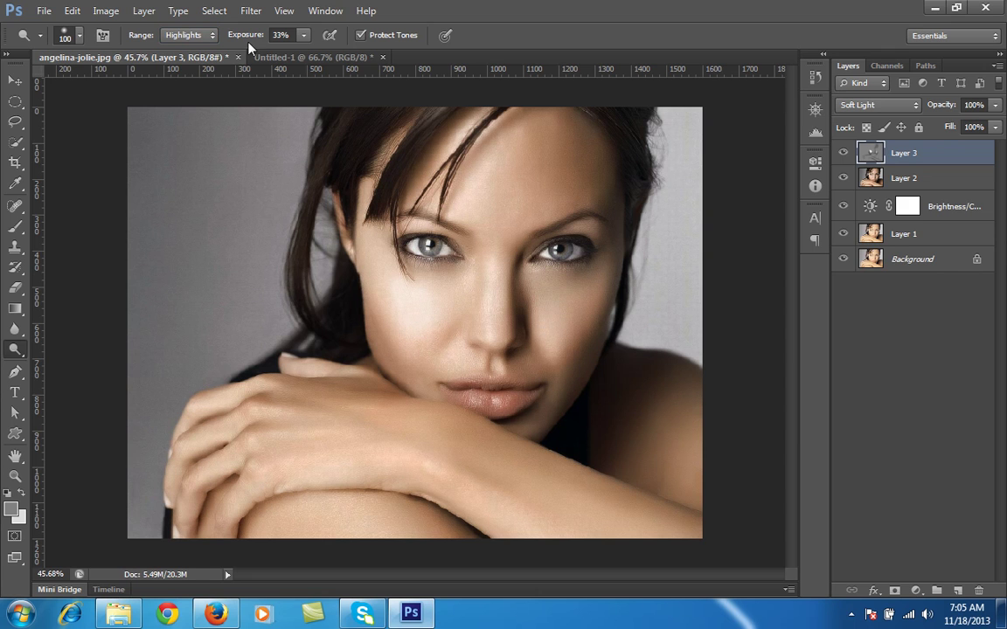
Step: Lower dodge exposure to 17% and lighten the cheek under the left eye
{"action": "left_click_drag", "start_coordinate": [244, 36], "coordinate": [233, 37]}
{"action": "mouse_move", "coordinate": [454, 299]}
{"action": "left_mouse_down"}
{"action": "mouse_move", "coordinate": [448, 330]}
{"action": "mouse_move", "coordinate": [448, 304]}
{"action": "left_mouse_up"}
{"action": "key", "text": "bracketright"}
{"action": "key", "text": "bracketleft"}
{"action": "key", "text": "bracketleft"}
{"action": "key", "text": "bracketleft"}
{"action": "key", "text": "bracketleft"}
{"action": "key", "text": "bracketleft"}
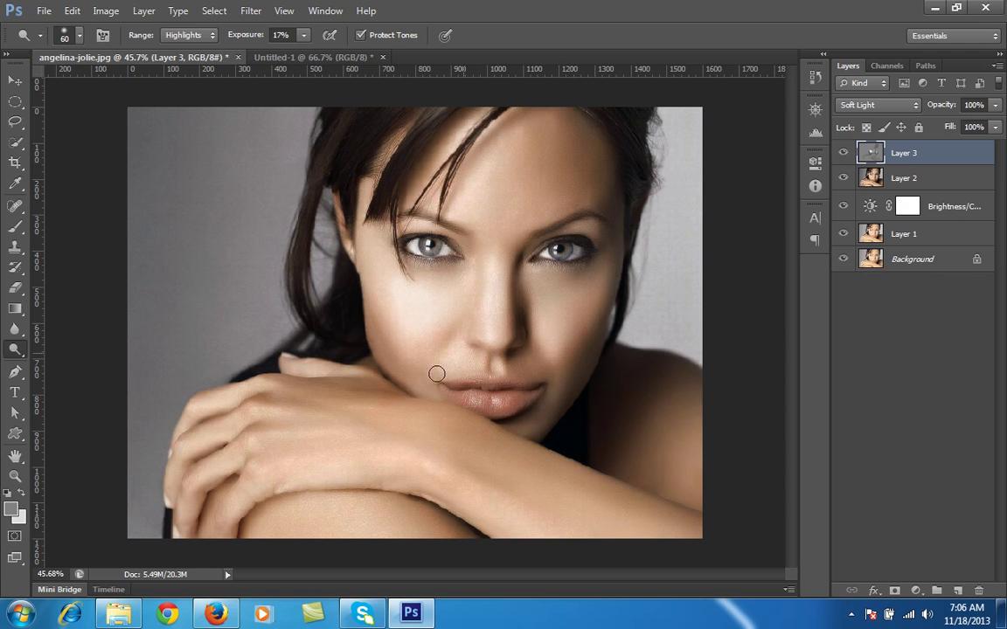
Step: Dodge under the right eye and across the left forehead and hairline with 70–90 pixel brushes
{"action": "key", "text": "bracketright"}
{"action": "key", "text": "bracketright"}
{"action": "key", "text": "bracketleft"}
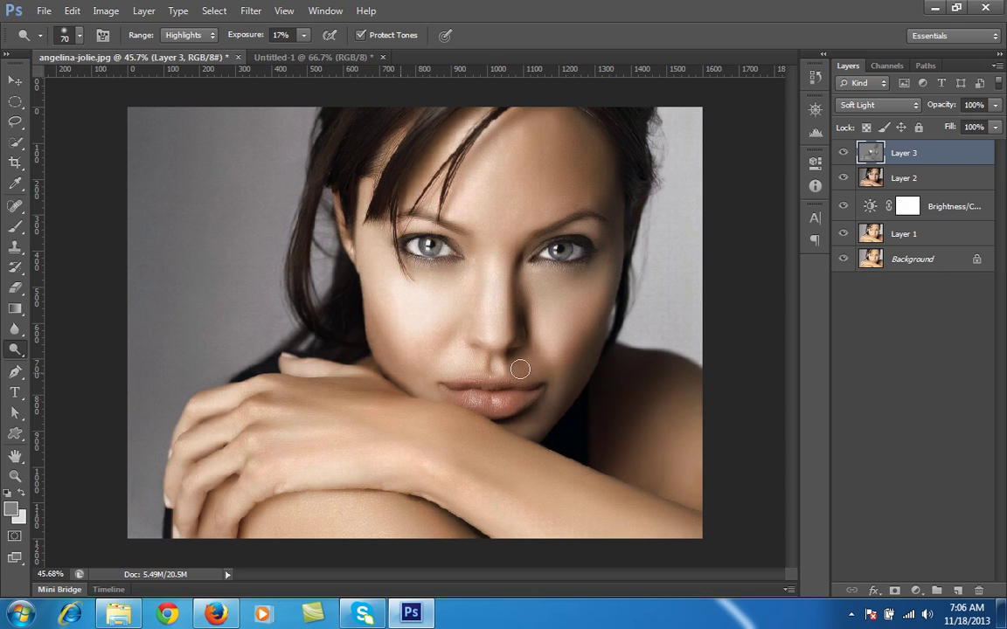
{"action": "mouse_move", "coordinate": [561, 291]}
{"action": "left_mouse_down"}
{"action": "mouse_move", "coordinate": [542, 272]}
{"action": "mouse_move", "coordinate": [535, 291]}
{"action": "mouse_move", "coordinate": [566, 285]}
{"action": "mouse_move", "coordinate": [540, 288]}
{"action": "mouse_move", "coordinate": [575, 289]}
{"action": "left_mouse_up"}
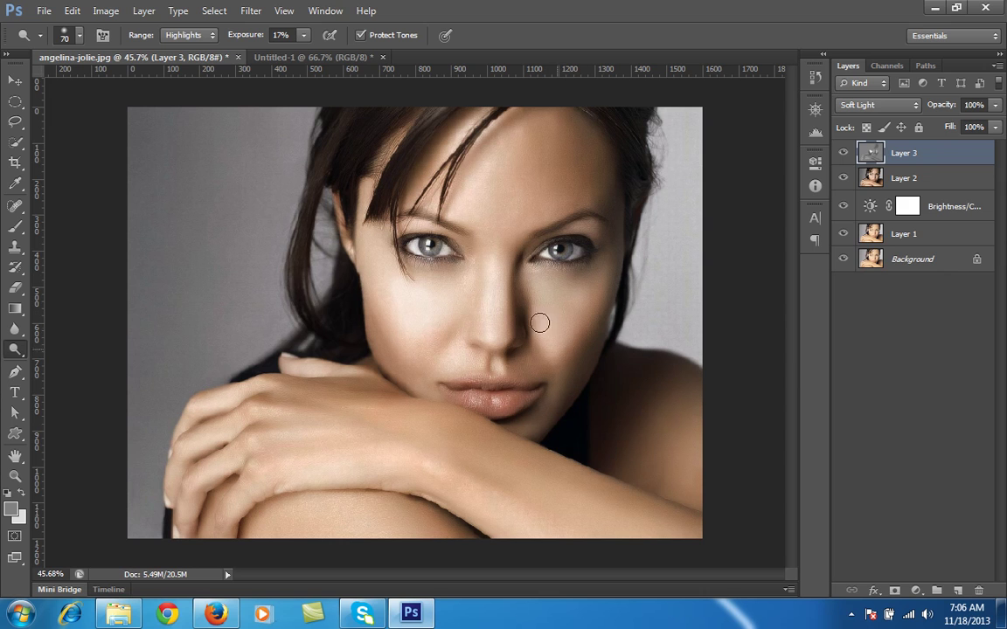
{"action": "key", "text": "bracketright"}
{"action": "key", "text": "bracketright"}
{"action": "mouse_move", "coordinate": [493, 207]}
{"action": "left_mouse_down"}
{"action": "mouse_move", "coordinate": [402, 156]}
{"action": "mouse_move", "coordinate": [390, 162]}
{"action": "mouse_move", "coordinate": [399, 161]}
{"action": "left_mouse_up"}
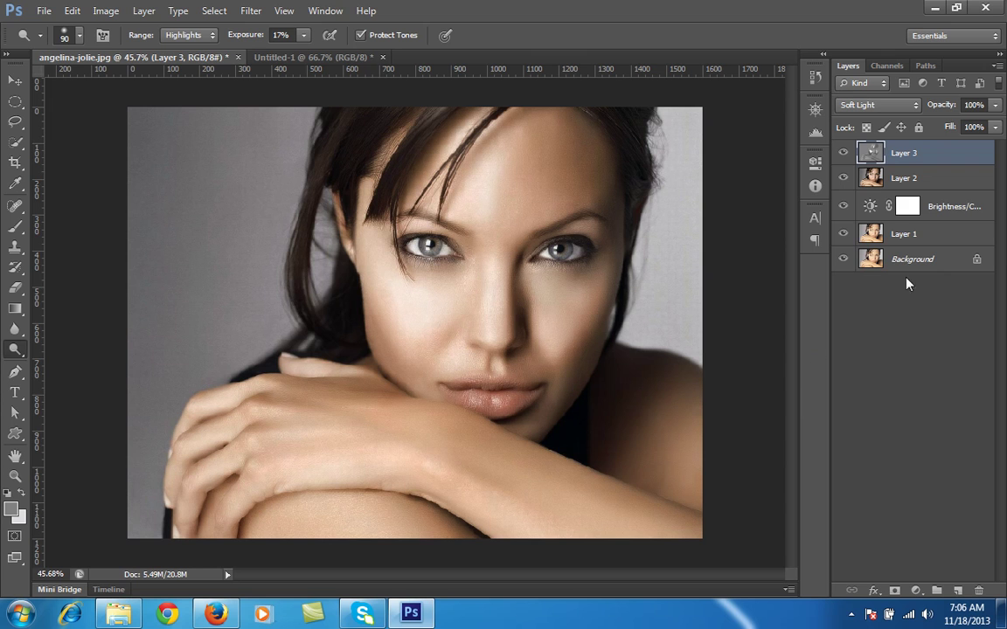
{"action": "left_click", "coordinate": [843, 153]}
{"action": "left_click", "coordinate": [843, 154]}
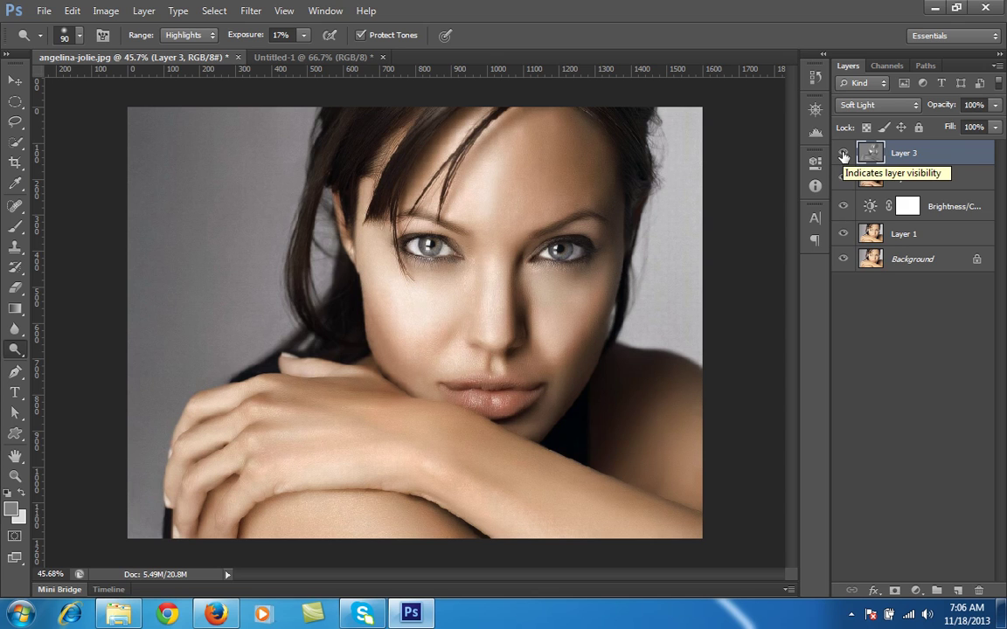
{"action": "left_click", "coordinate": [844, 153]}
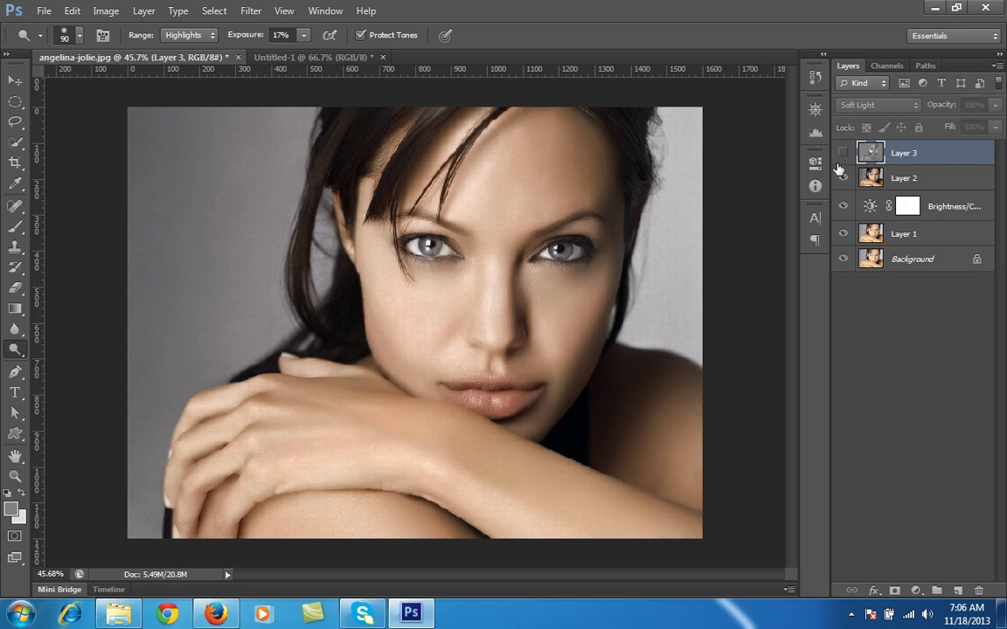
{"action": "left_click", "coordinate": [906, 182]}
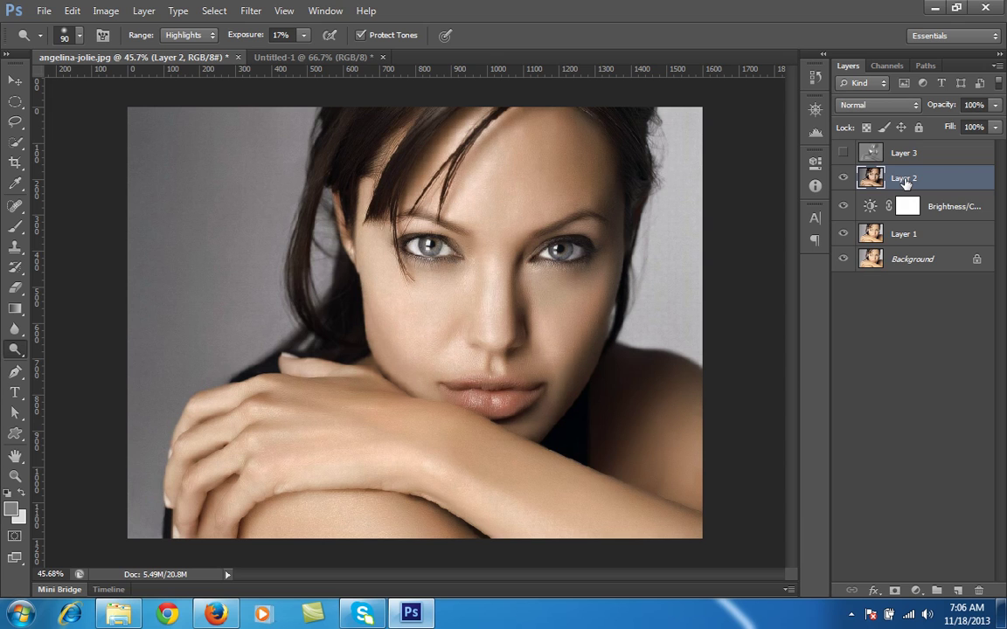
{"action": "left_click", "coordinate": [844, 154]}
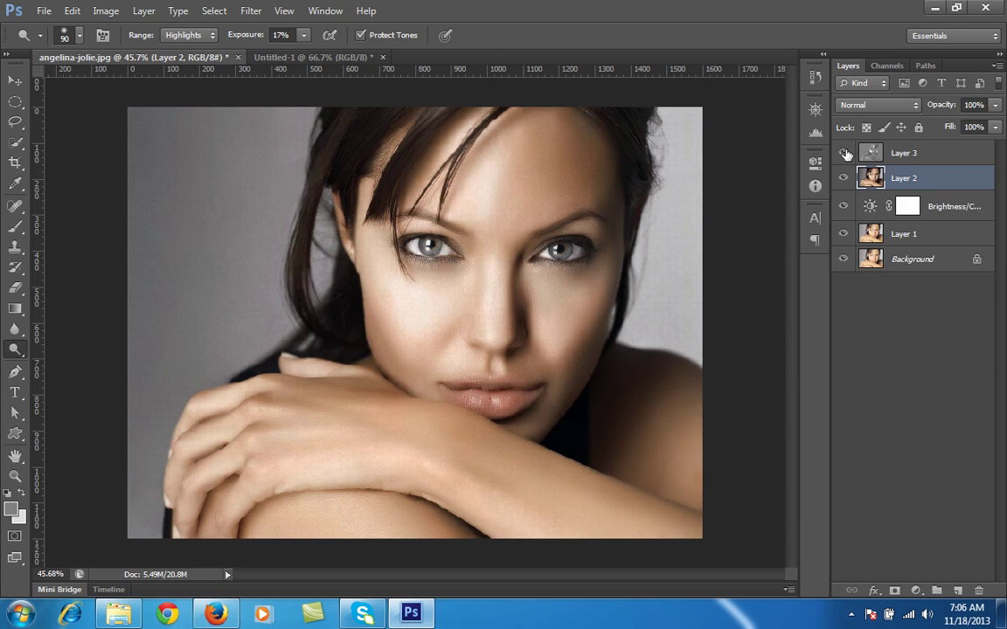
{"action": "left_click", "coordinate": [858, 159]}
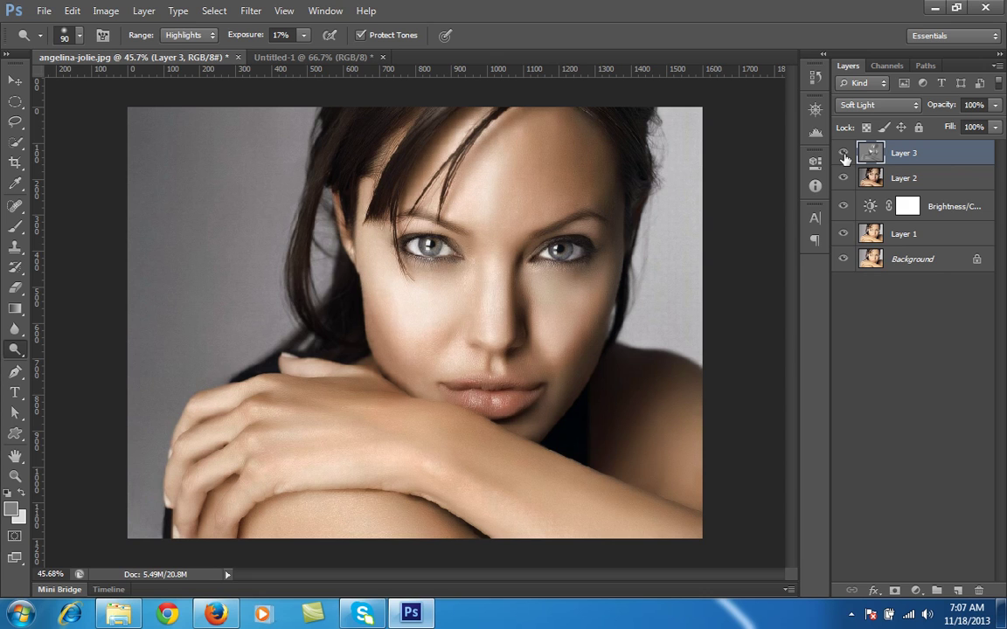
{"action": "left_click", "coordinate": [185, 35]}
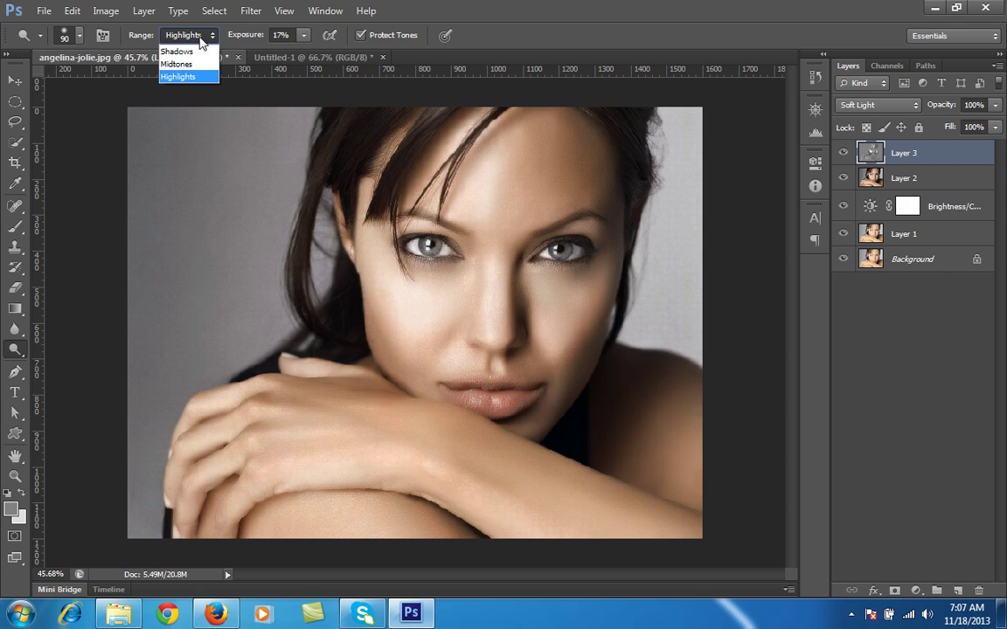
{"action": "left_click", "coordinate": [201, 40]}
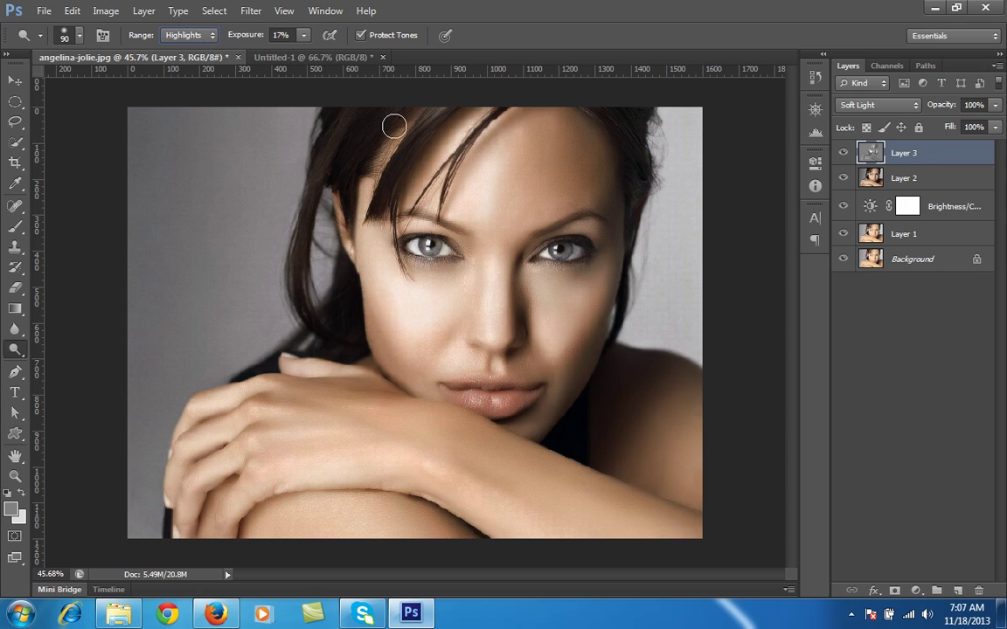
{"action": "left_click", "coordinate": [843, 154]}
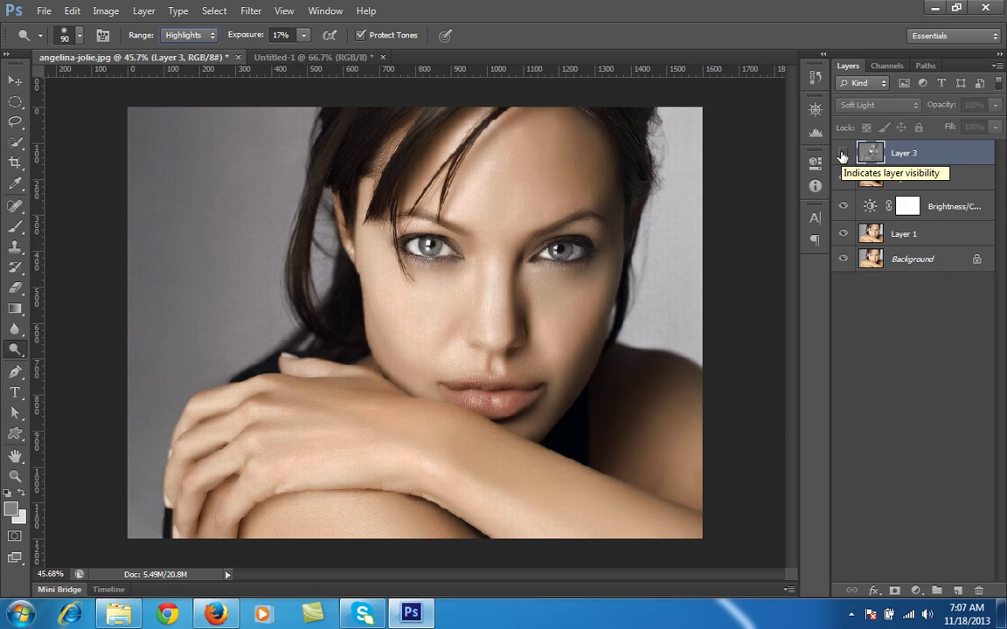
{"action": "left_click", "coordinate": [843, 154]}
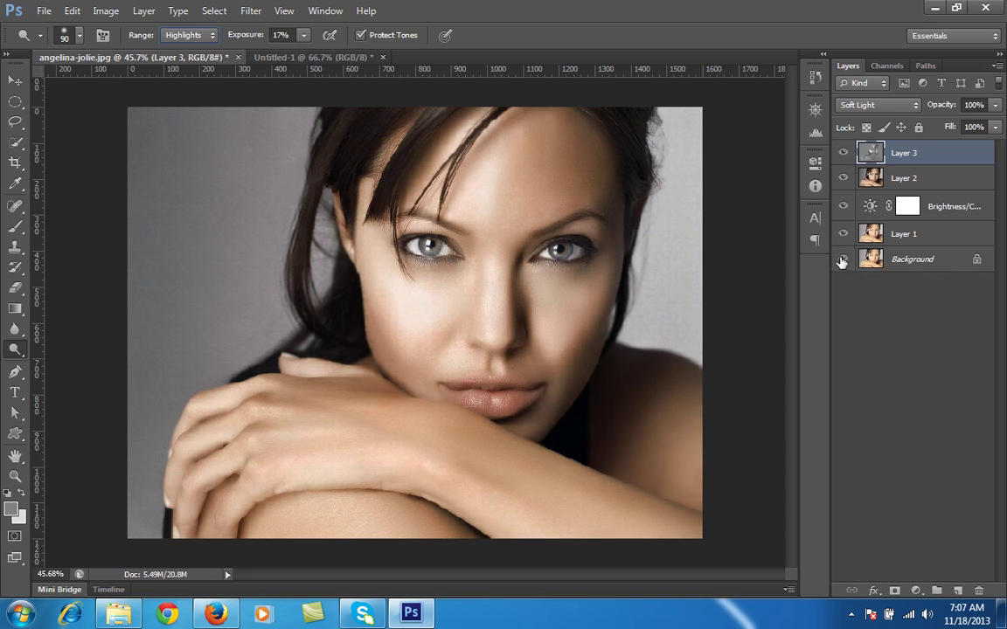
{"action": "left_click", "coordinate": [905, 336]}
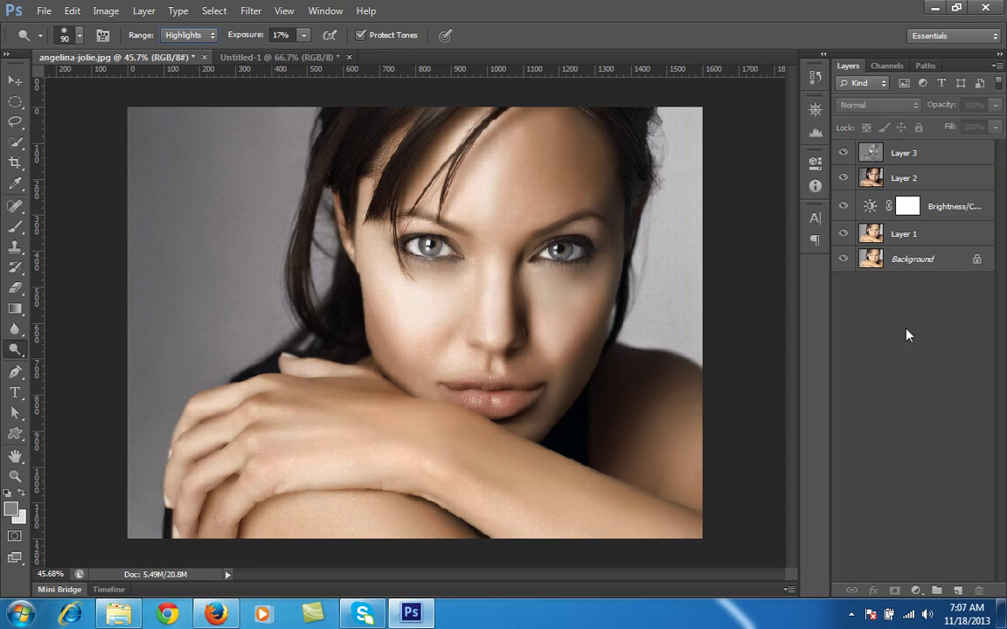
{"action": "left_click", "coordinate": [895, 160]}
{"action": "left_click", "coordinate": [896, 159], "text": "ctrl"}
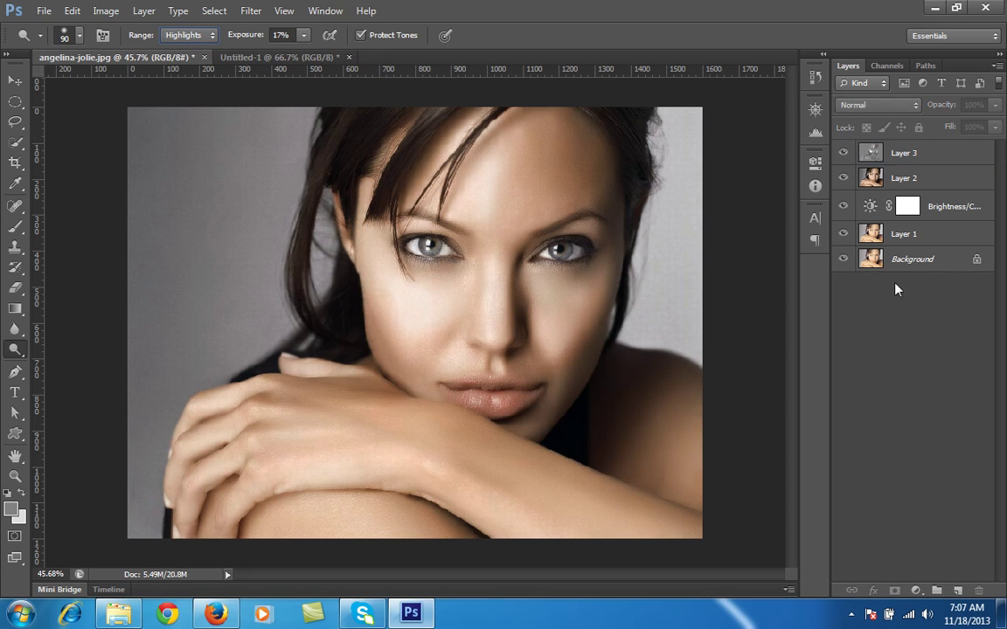
{"action": "left_click", "coordinate": [898, 158]}
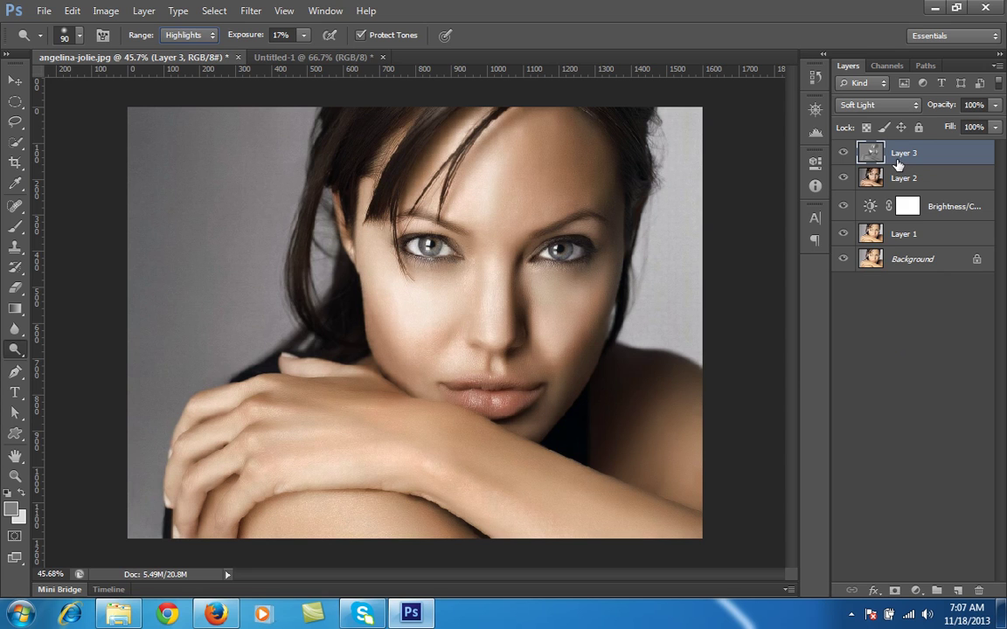
{"action": "left_click", "coordinate": [881, 105]}
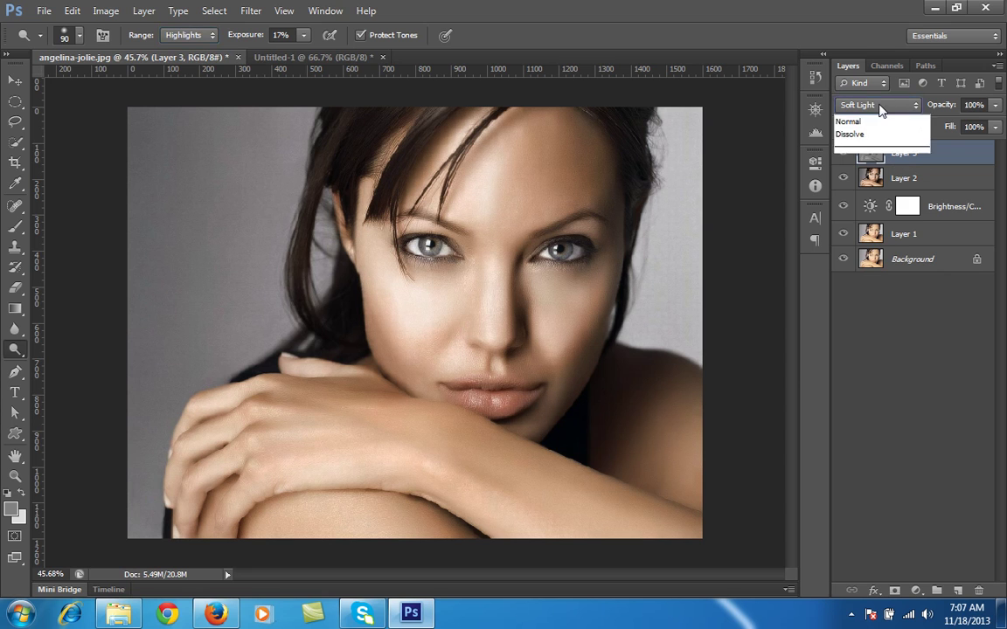
{"action": "left_click", "coordinate": [881, 106]}
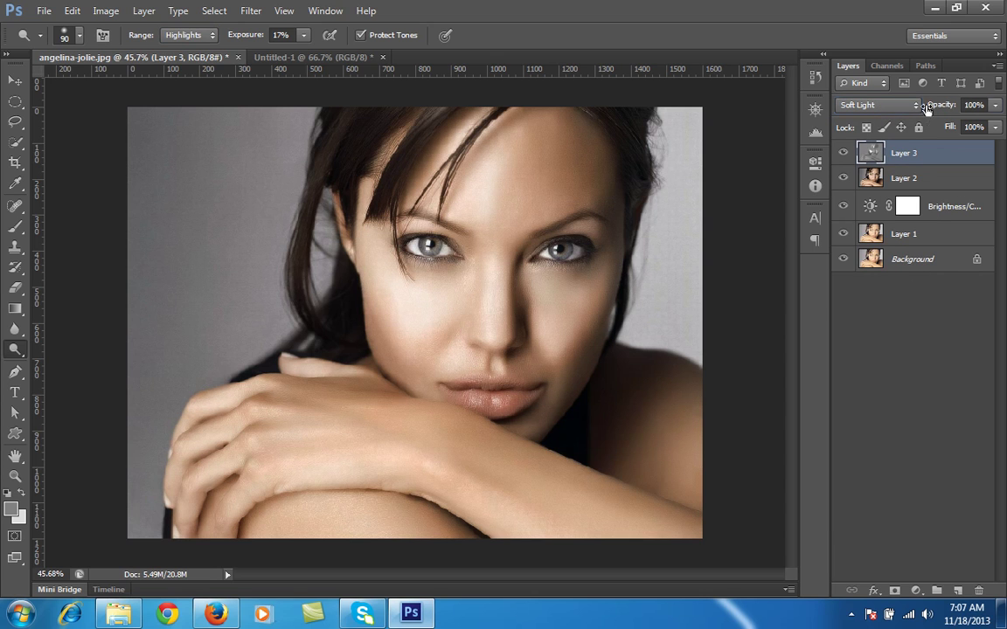
Step: Set Layer 3's opacity back to 100%
{"action": "left_click_drag", "start_coordinate": [931, 105], "coordinate": [912, 108]}
{"action": "type", "text": "100"}
{"action": "key", "text": "Return"}
Step: Duplicate Layer 3, drop the copy to 67% opacity, hide it, and reselect Layer 3
{"action": "key", "text": "ctrl+j"}
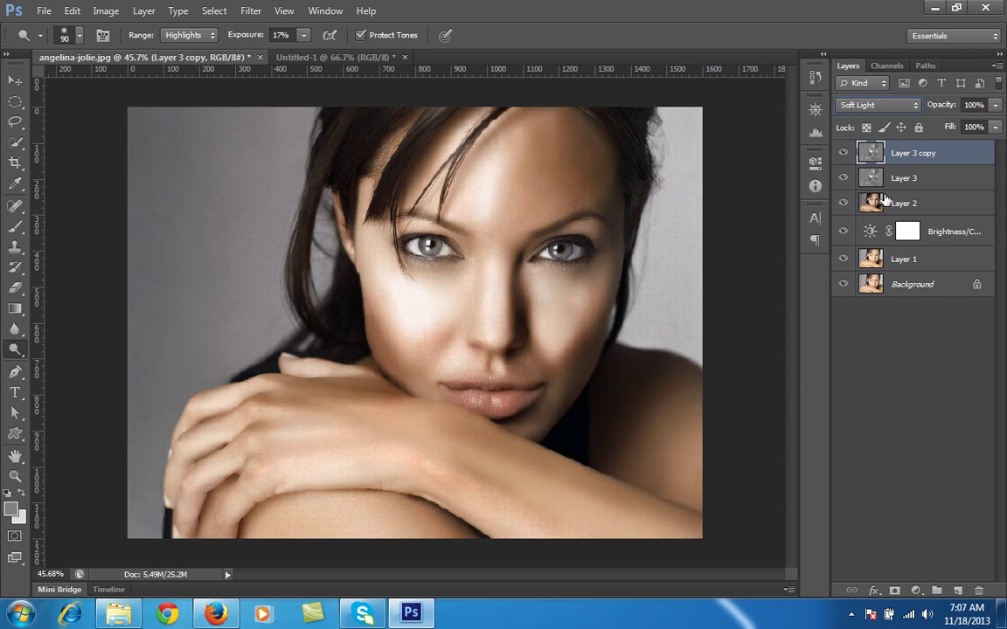
{"action": "left_click_drag", "start_coordinate": [937, 109], "coordinate": [931, 108]}
{"action": "left_click", "coordinate": [842, 154]}
{"action": "left_click", "coordinate": [843, 154]}
{"action": "left_click", "coordinate": [843, 154]}
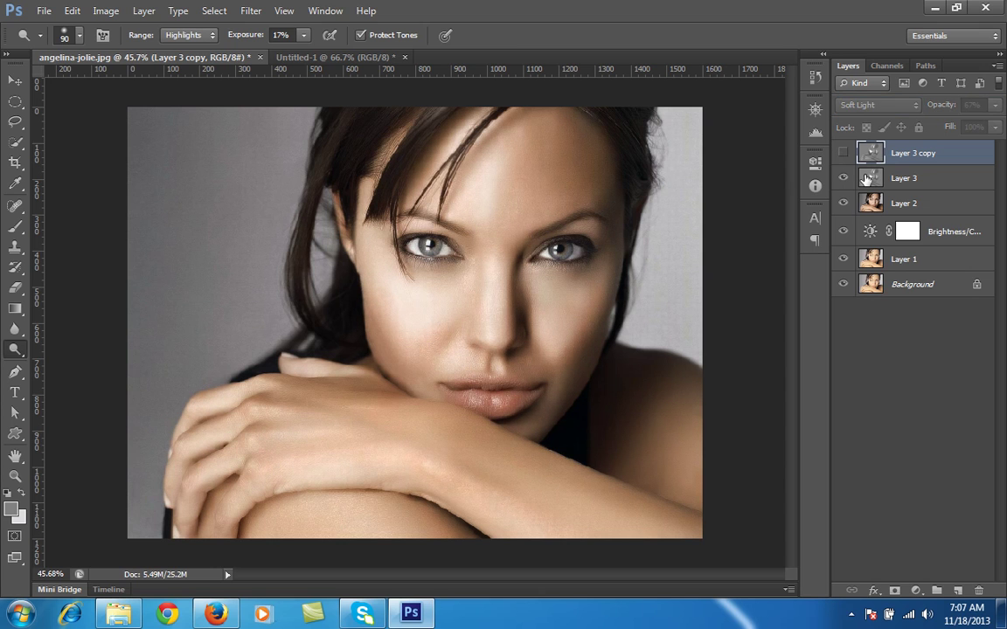
{"action": "left_click", "coordinate": [903, 177]}
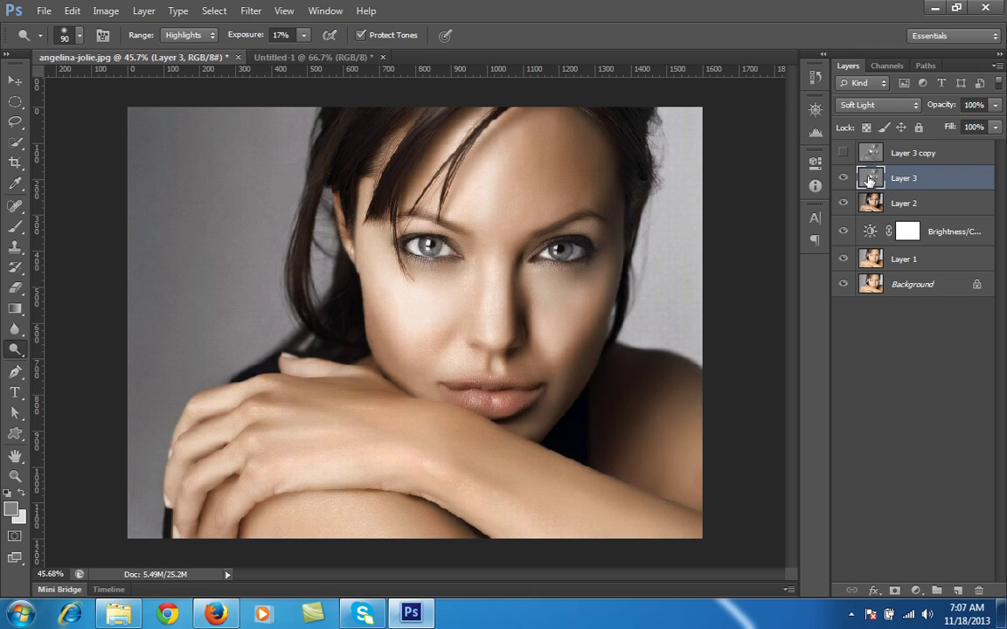
Step: Apply a Gaussian Blur to Layer 3, settling on a radius of about 12.7 pixels
{"action": "left_click", "coordinate": [249, 12]}
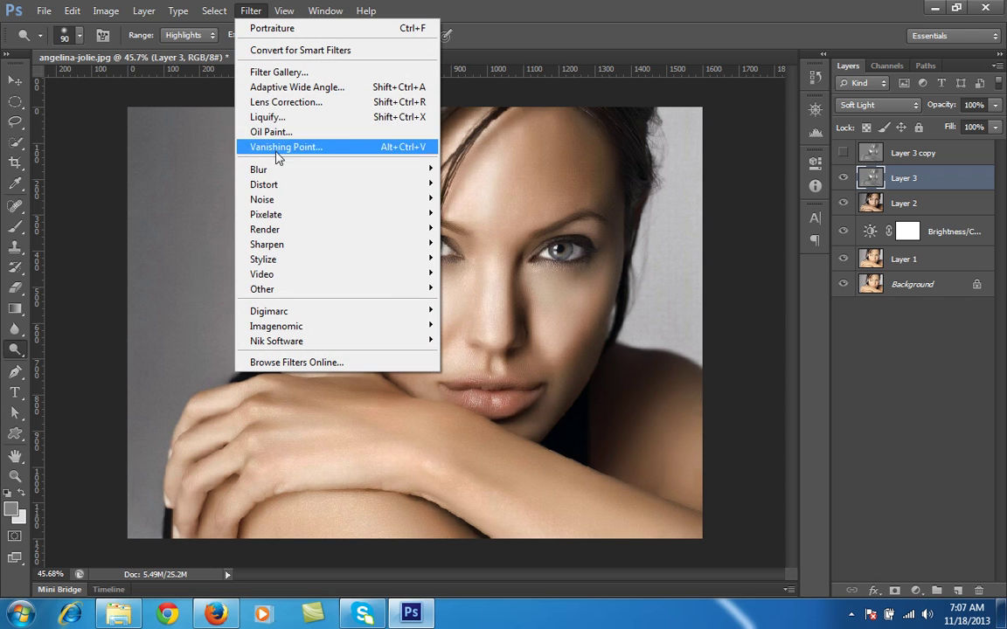
{"action": "mouse_move", "coordinate": [280, 172]}
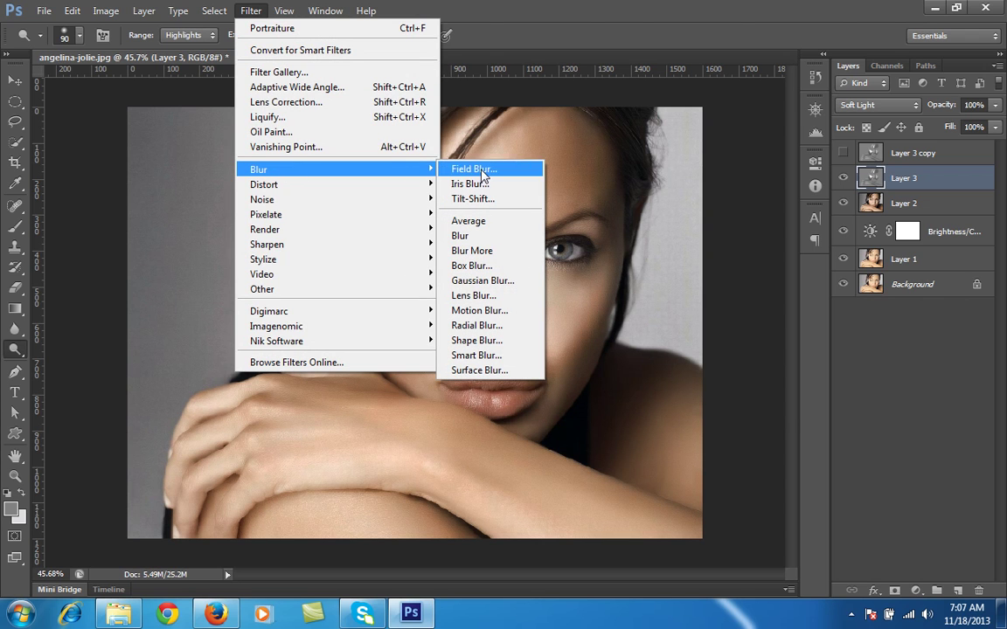
{"action": "left_click", "coordinate": [485, 280]}
{"action": "left_click", "coordinate": [714, 278]}
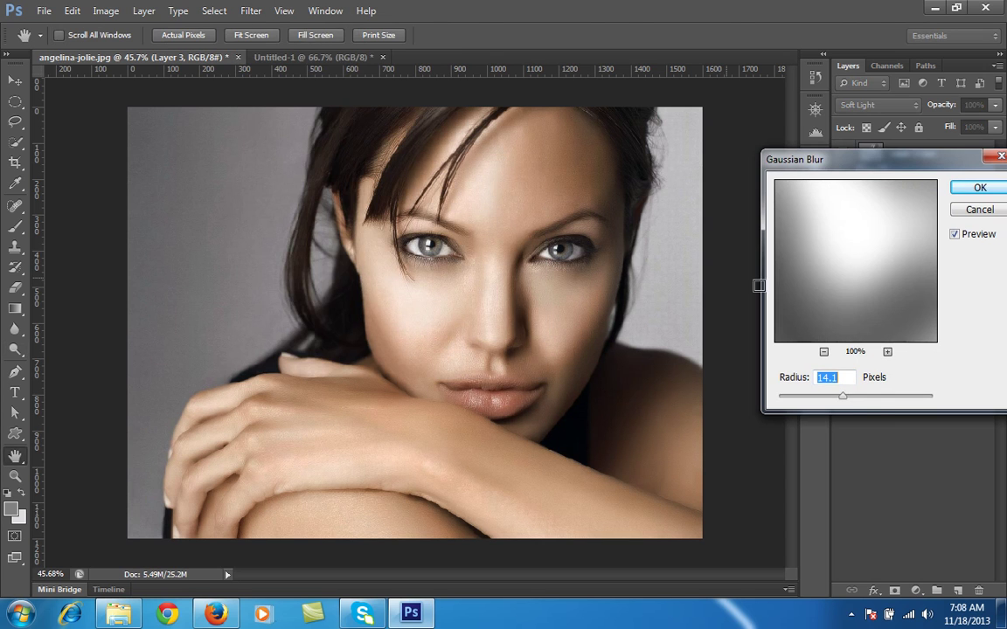
{"action": "left_click_drag", "start_coordinate": [844, 397], "coordinate": [847, 398]}
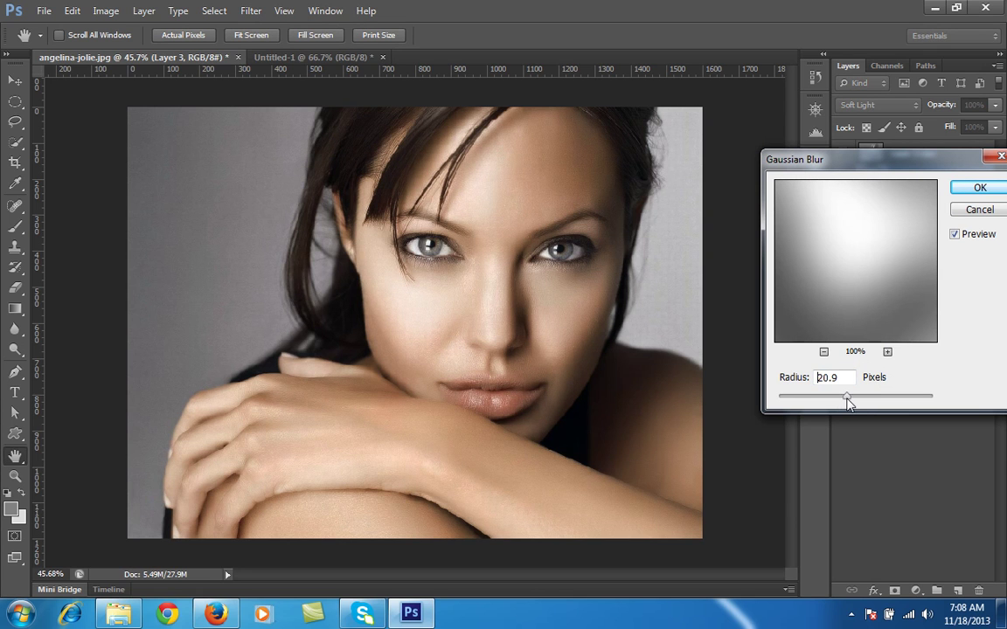
{"action": "left_click_drag", "start_coordinate": [846, 399], "coordinate": [846, 399]}
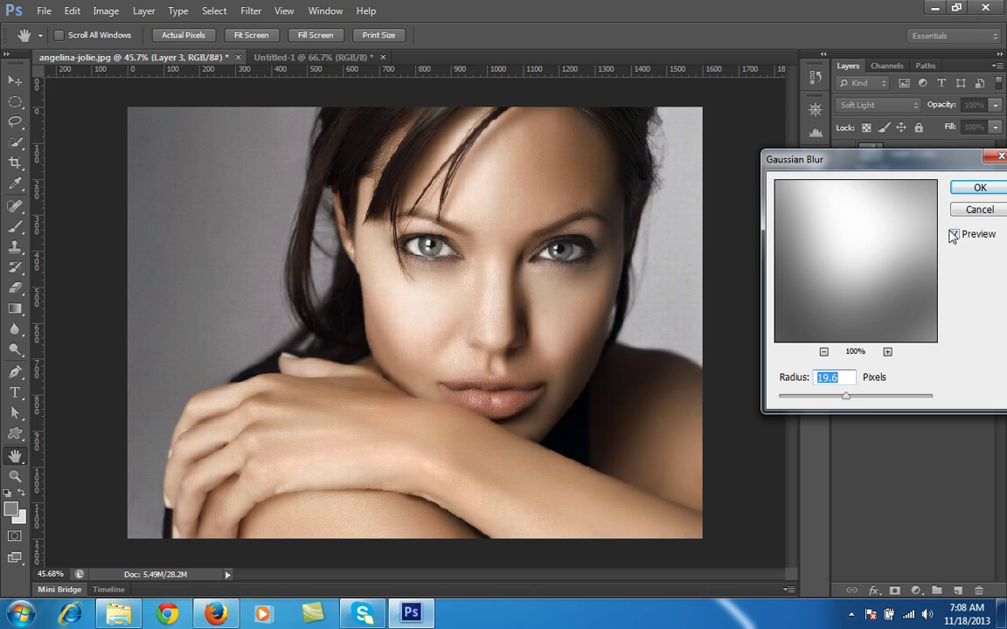
{"action": "left_click", "coordinate": [954, 234]}
{"action": "left_click", "coordinate": [955, 234]}
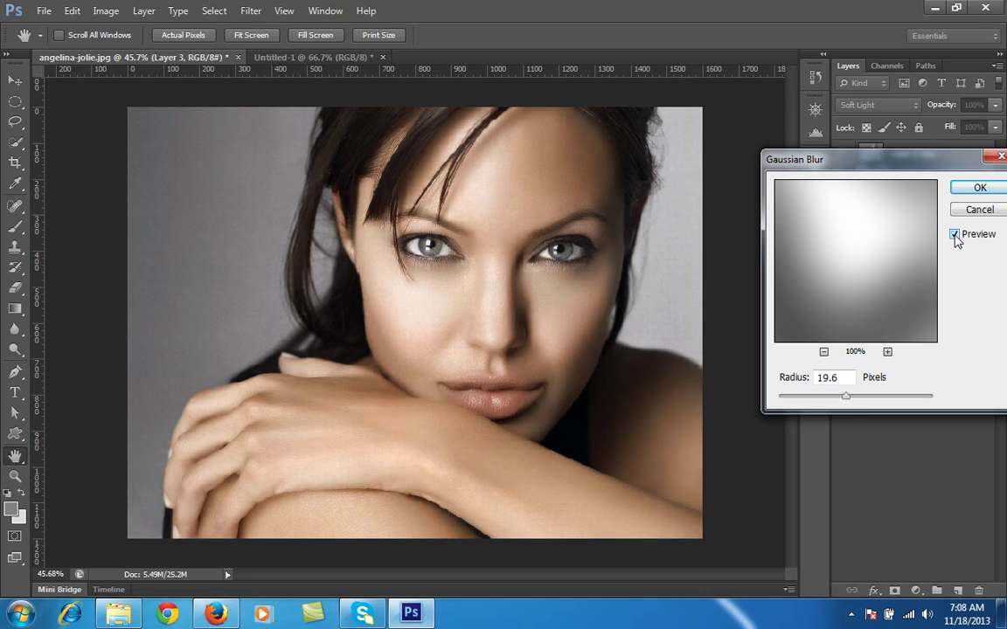
{"action": "left_click_drag", "start_coordinate": [800, 159], "coordinate": [683, 187]}
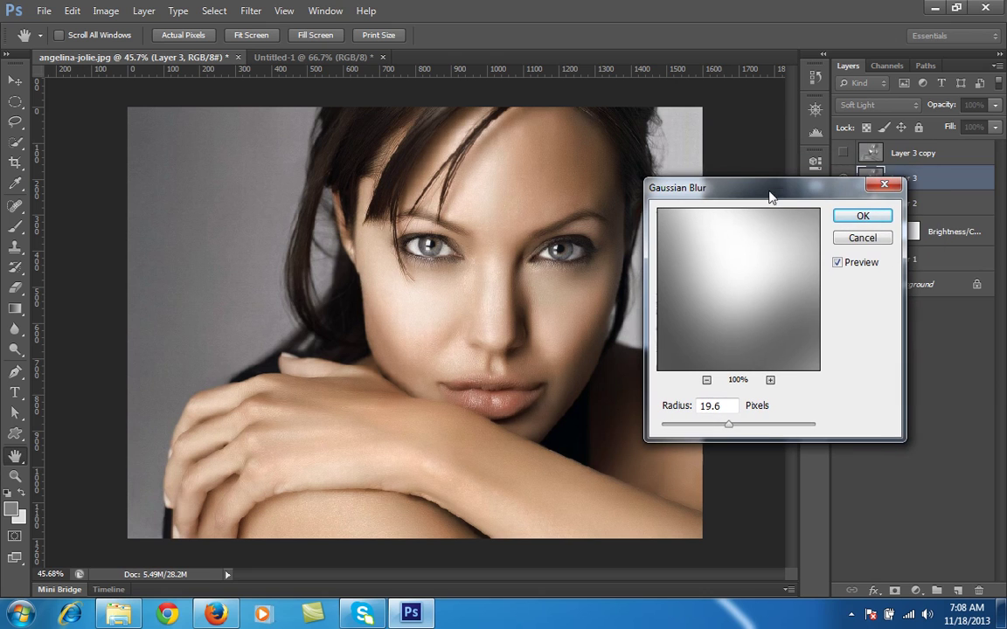
{"action": "left_click_drag", "start_coordinate": [731, 428], "coordinate": [727, 430]}
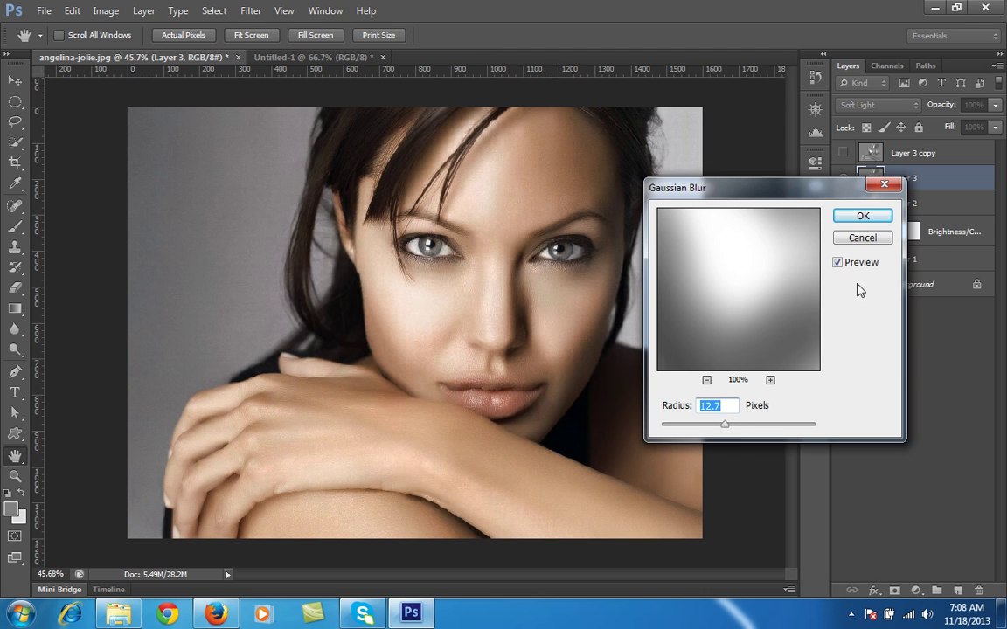
{"action": "left_click", "coordinate": [858, 217]}
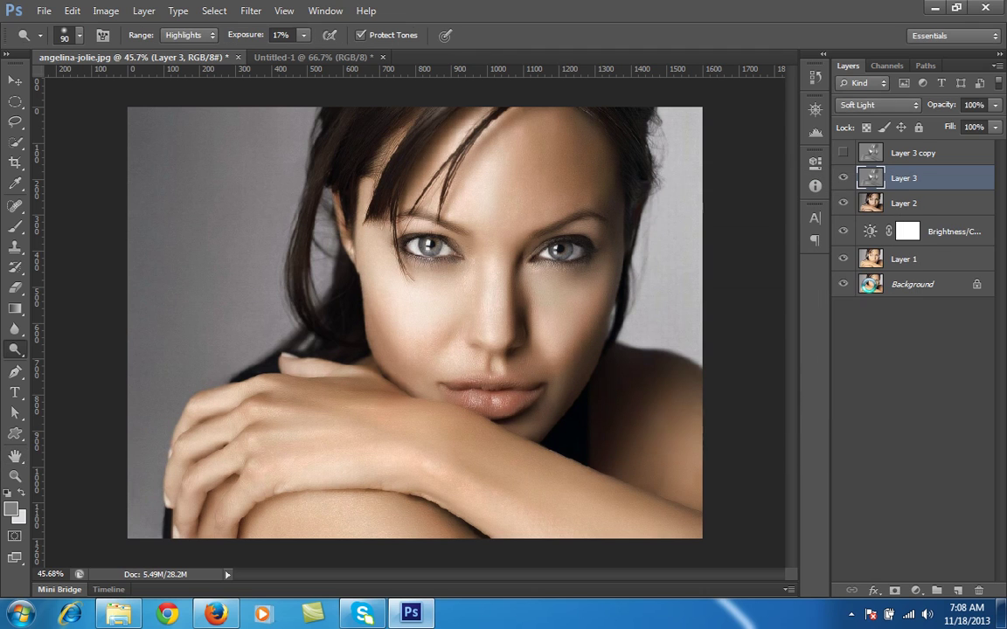
Step: Duplicate the blurred Layer 3 and delete the old hidden Layer 3 copy
{"action": "left_click", "coordinate": [845, 179]}
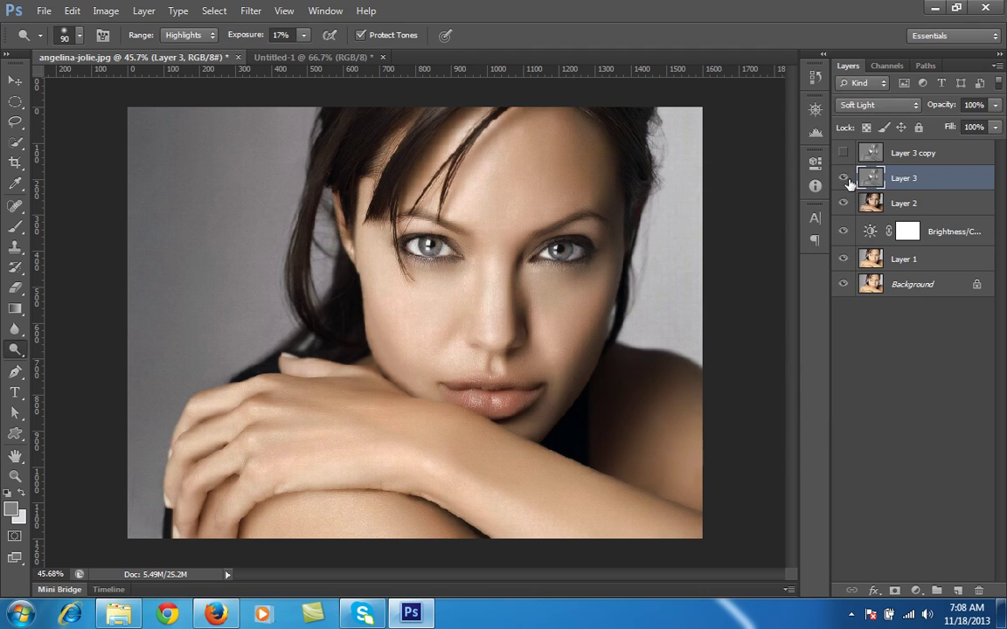
{"action": "left_click", "coordinate": [845, 178]}
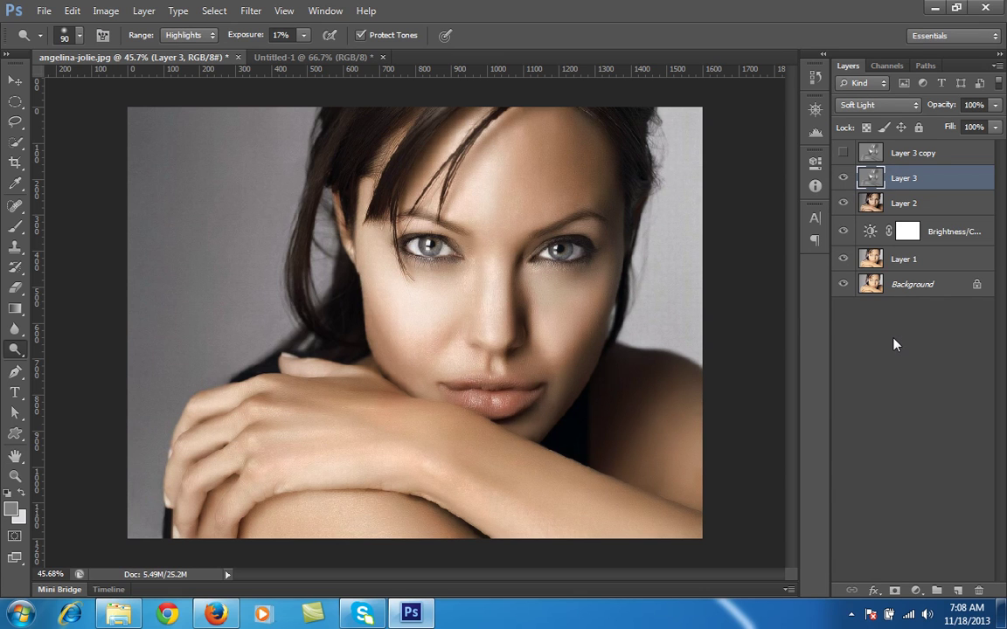
{"action": "key", "text": "ctrl+j"}
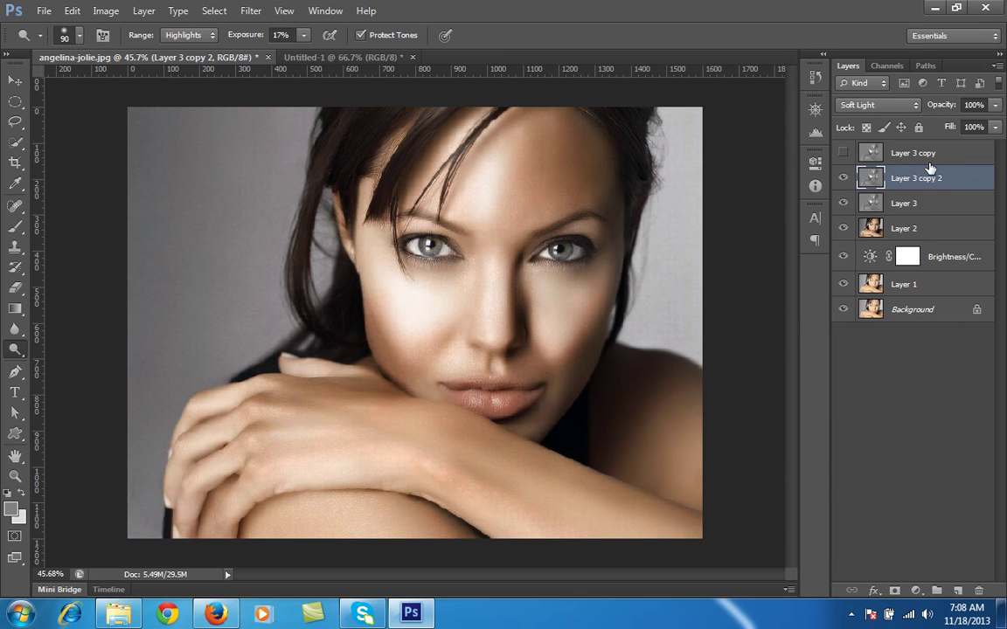
{"action": "left_click", "coordinate": [934, 153]}
{"action": "key", "text": "Delete"}
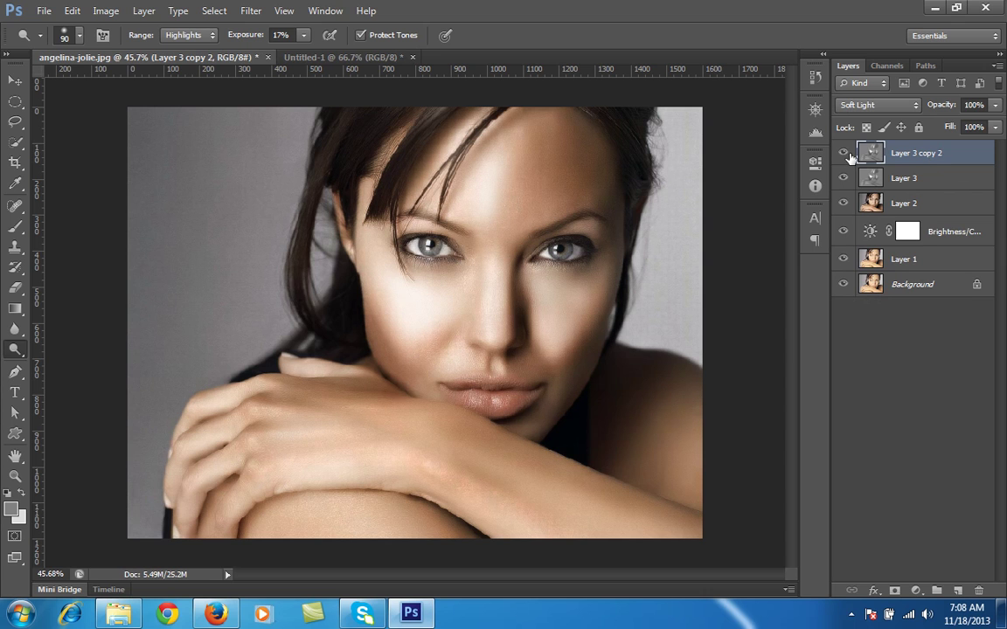
Step: Try Screen blending on Layer 3 copy 2, then set it back to Soft Light
{"action": "left_click", "coordinate": [885, 106]}
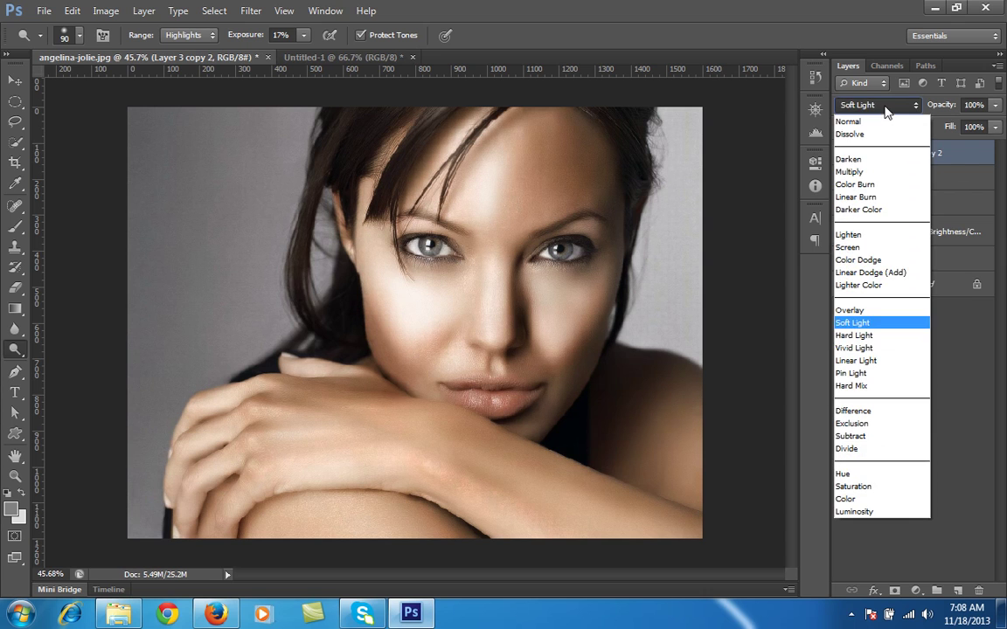
{"action": "left_click", "coordinate": [885, 106]}
{"action": "left_click", "coordinate": [890, 107]}
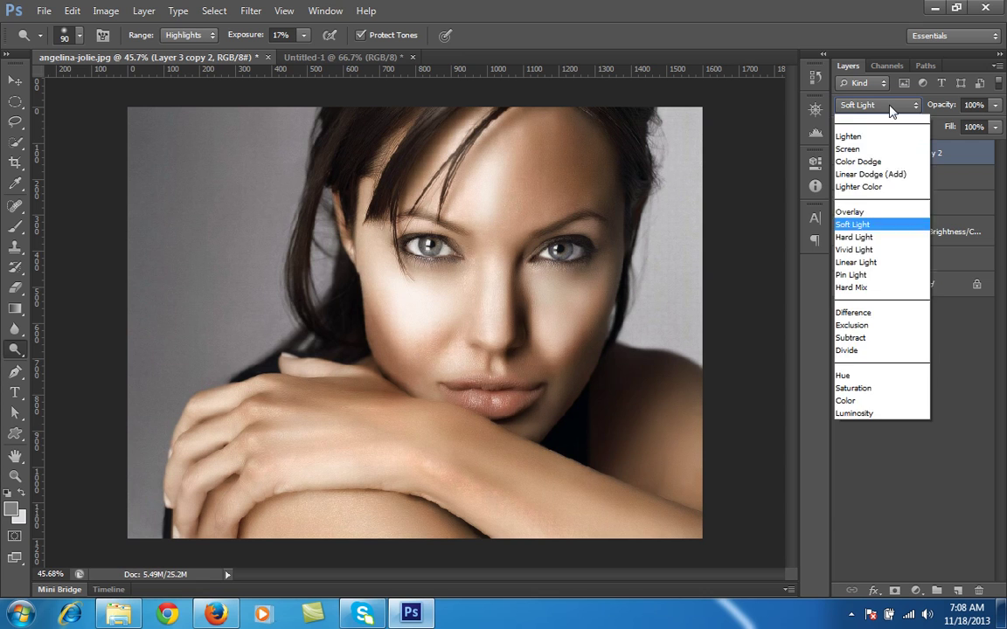
{"action": "left_click", "coordinate": [868, 247]}
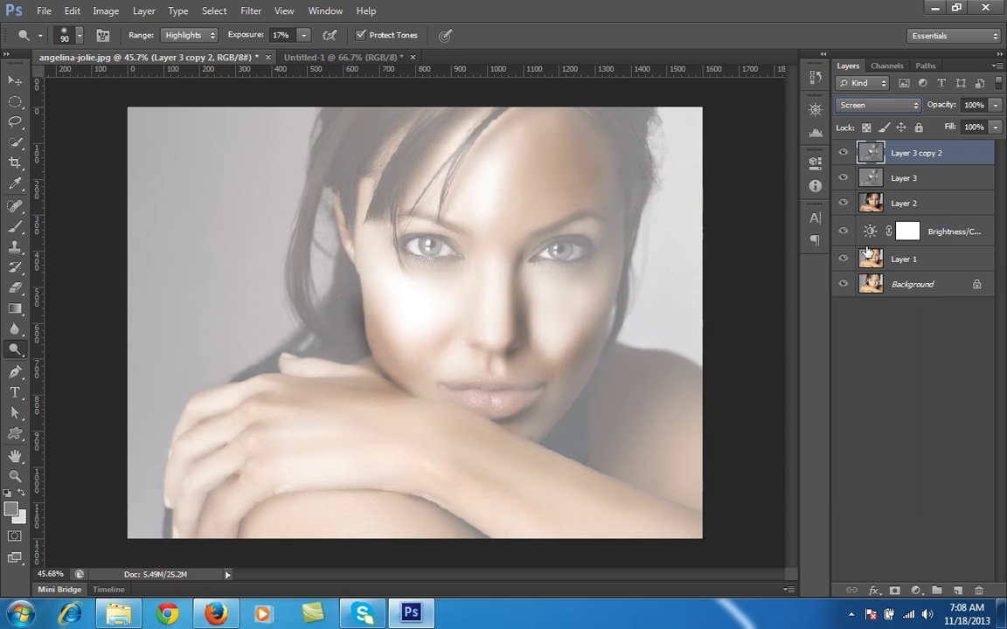
{"action": "left_click", "coordinate": [878, 105]}
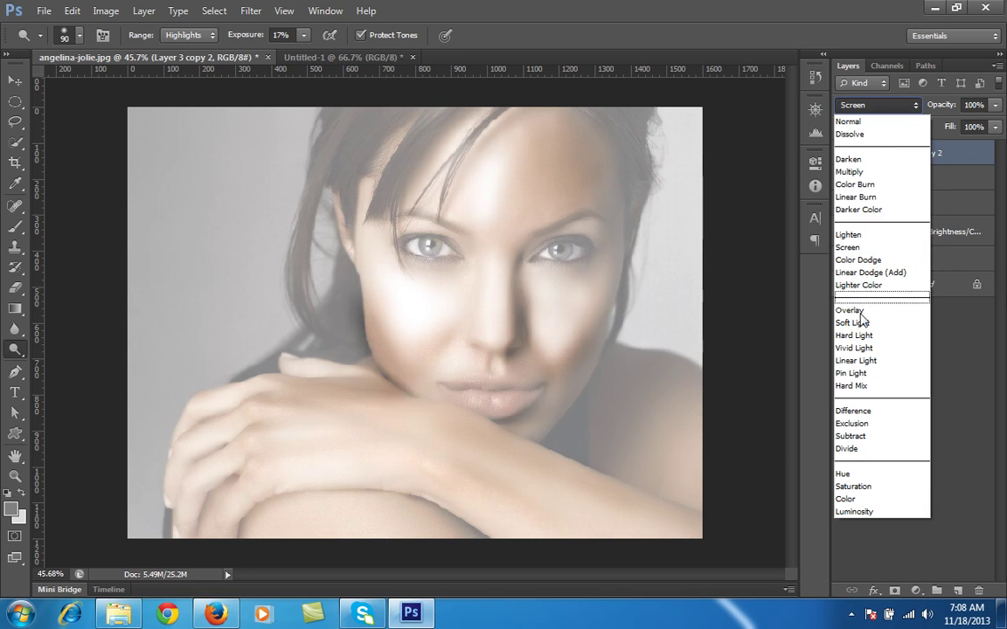
{"action": "left_click", "coordinate": [861, 326]}
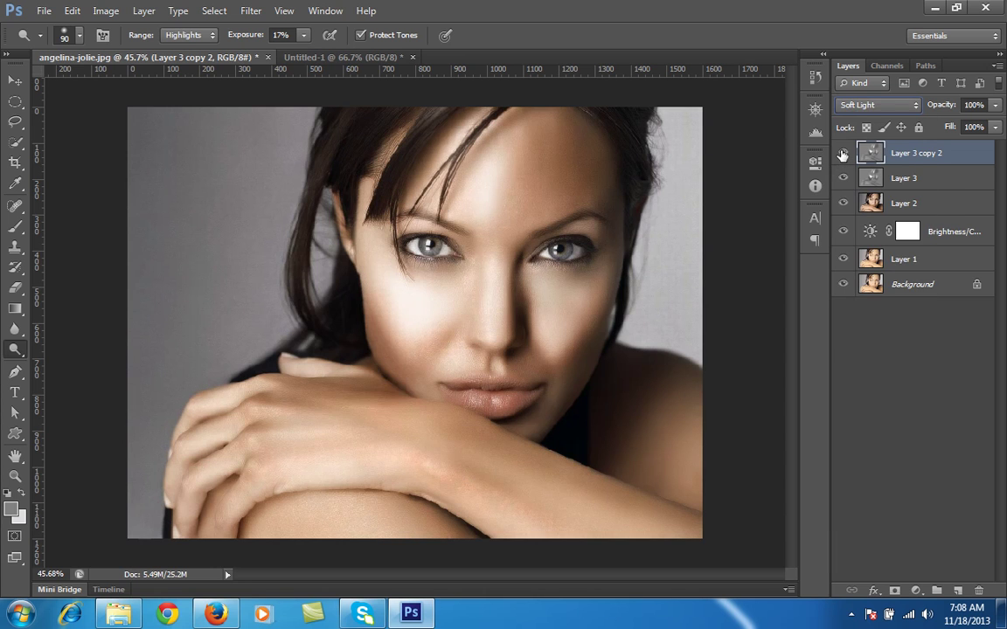
{"action": "left_click", "coordinate": [843, 154]}
{"action": "left_click", "coordinate": [843, 154]}
Step: Lower Layer 3 copy 2 to 45% opacity and compare it against Layer 3
{"action": "left_click_drag", "start_coordinate": [936, 110], "coordinate": [895, 106]}
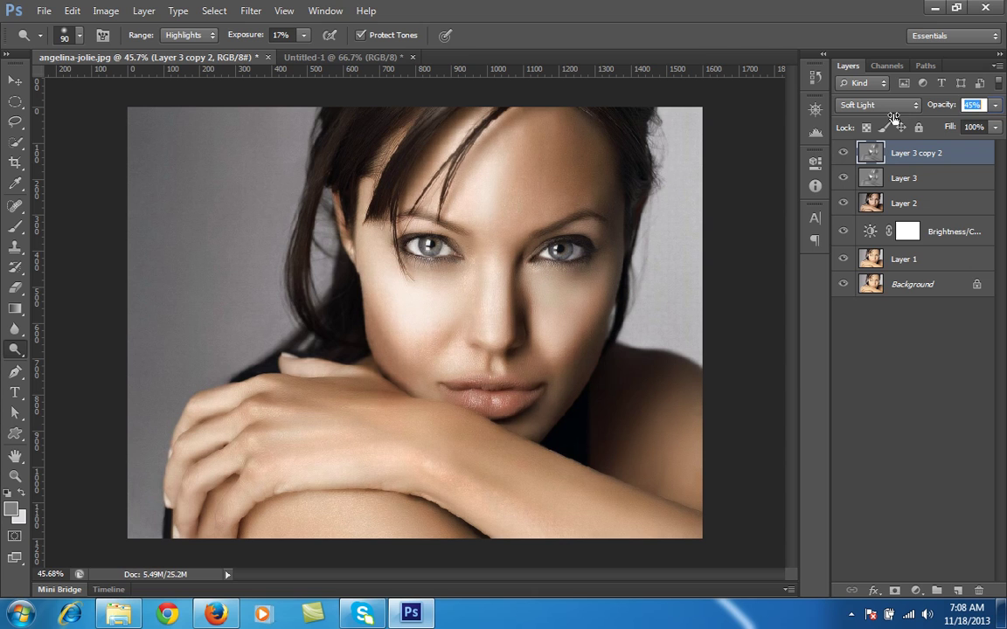
{"action": "left_click", "coordinate": [843, 154]}
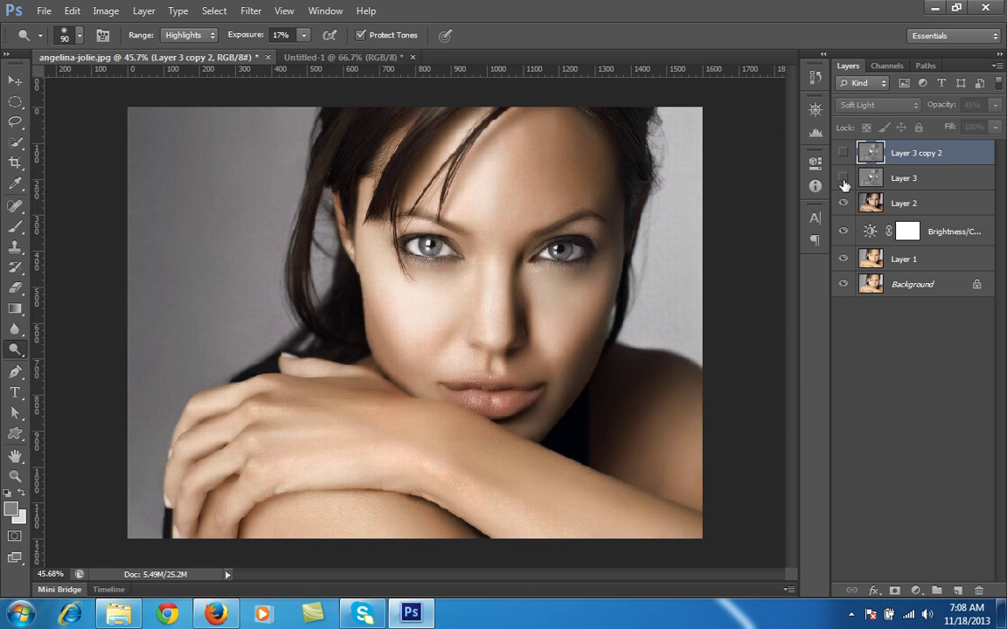
{"action": "left_click", "coordinate": [843, 178]}
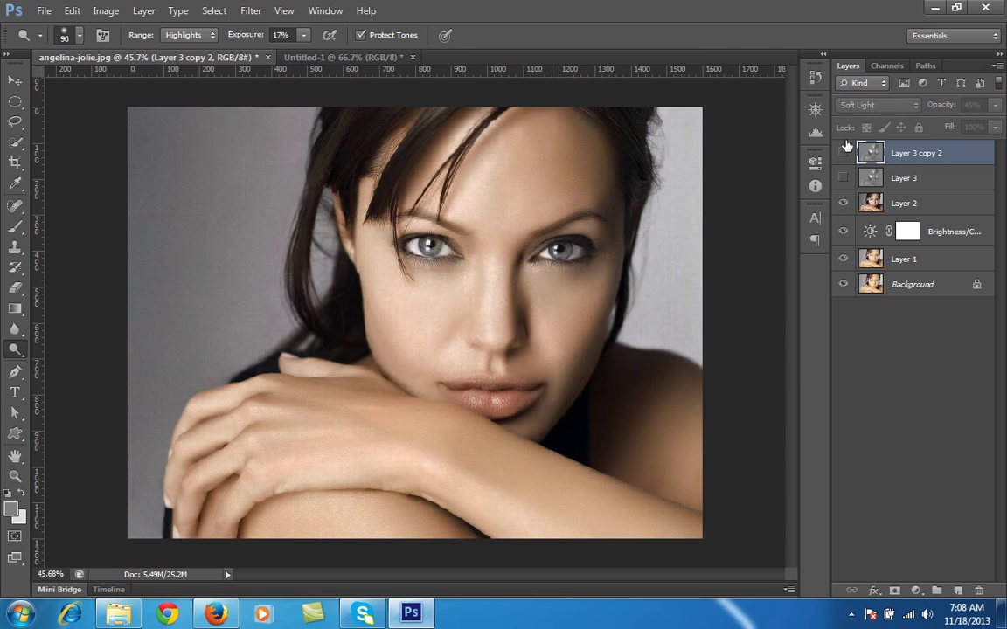
{"action": "left_click", "coordinate": [865, 177]}
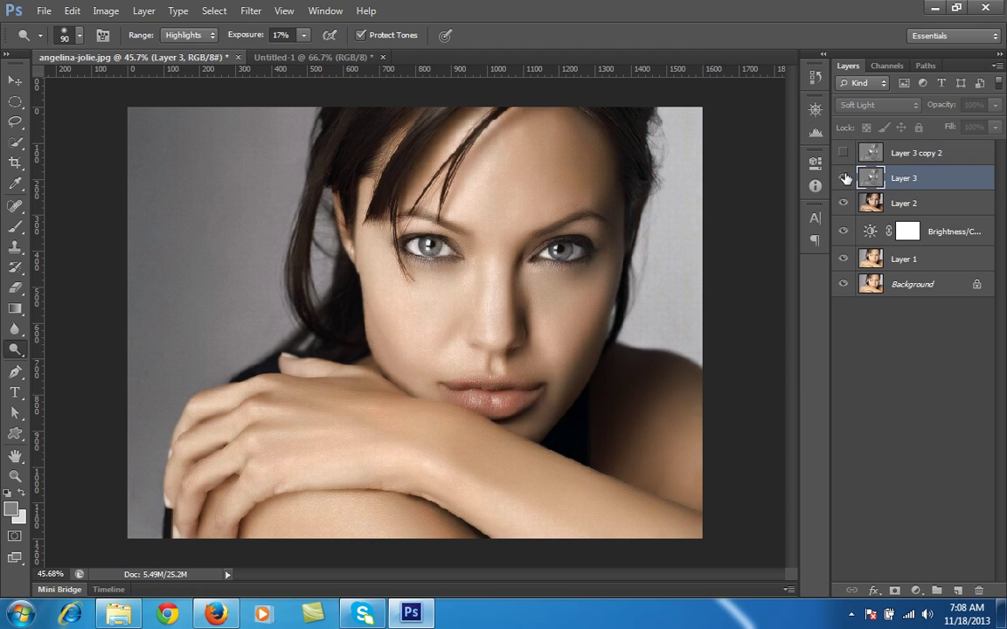
{"action": "left_click", "coordinate": [843, 179]}
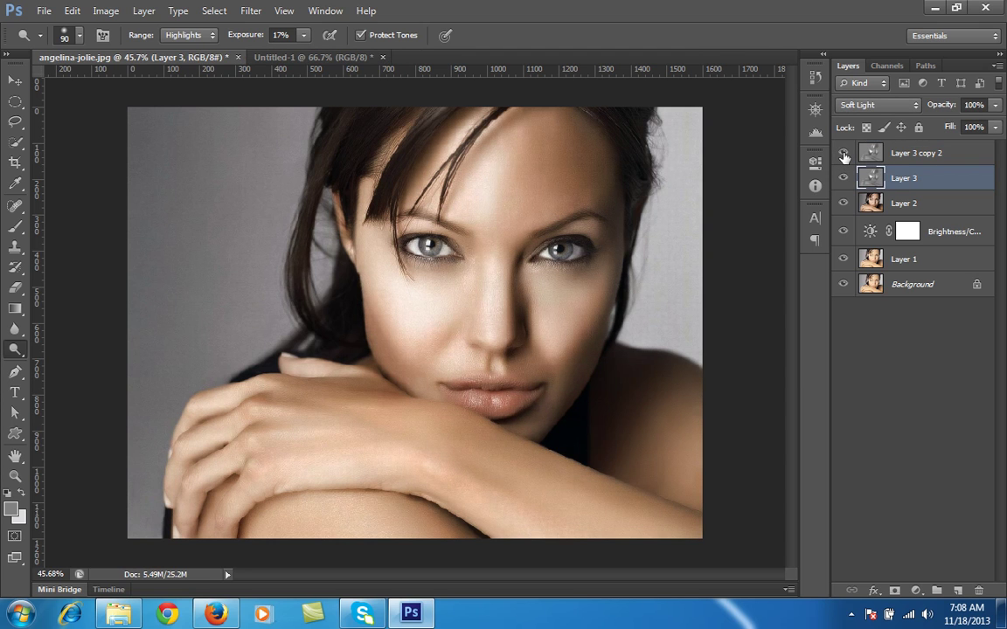